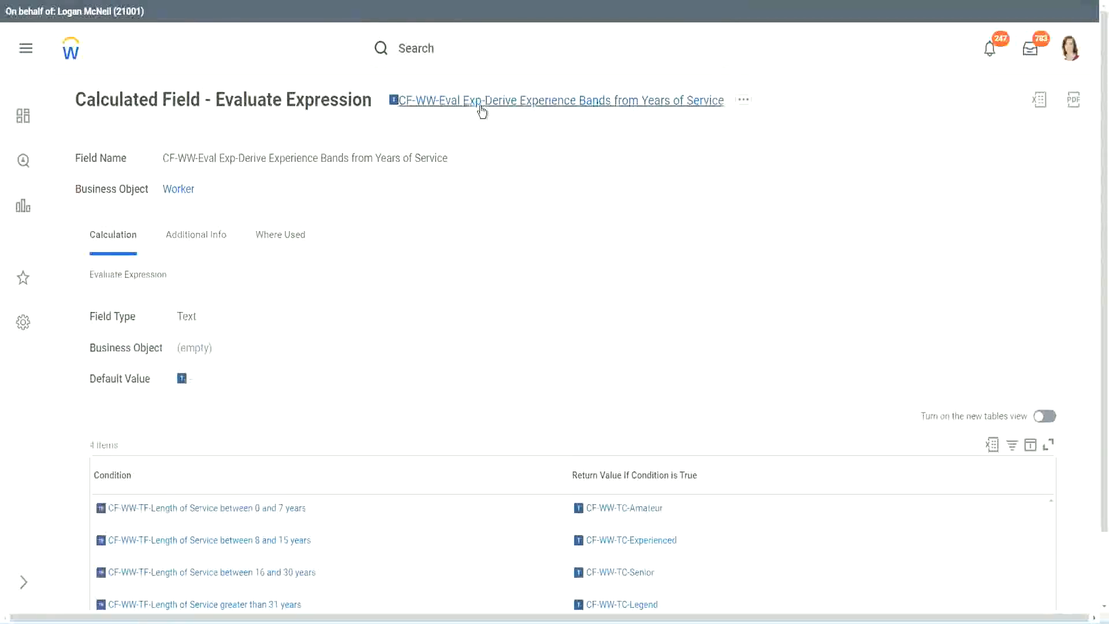
right_click(480, 108)
click(522, 172)
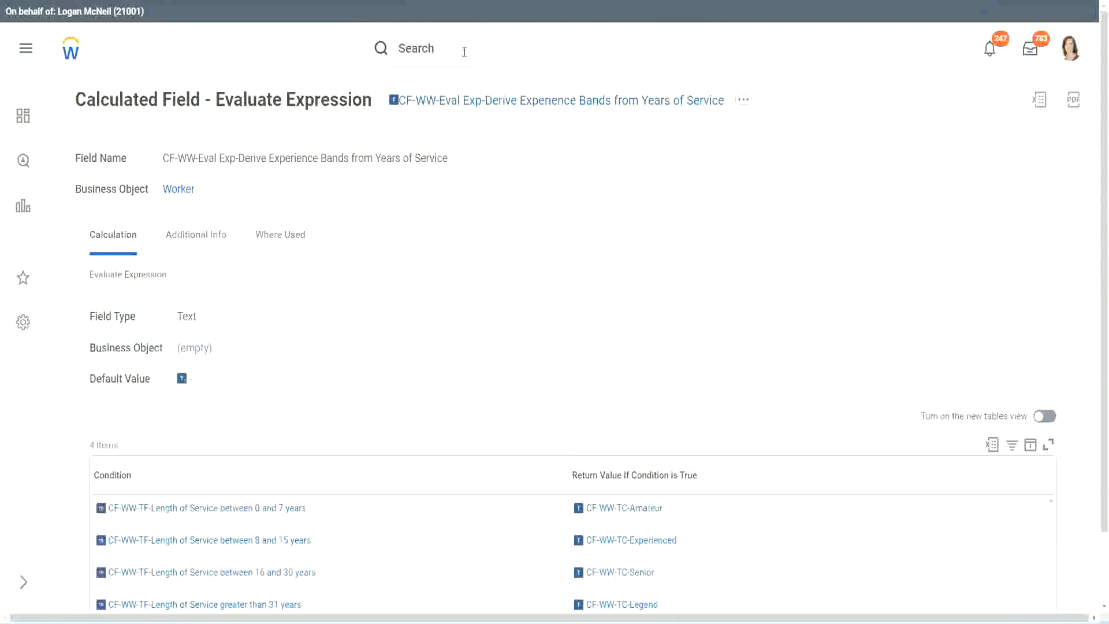
click(465, 52)
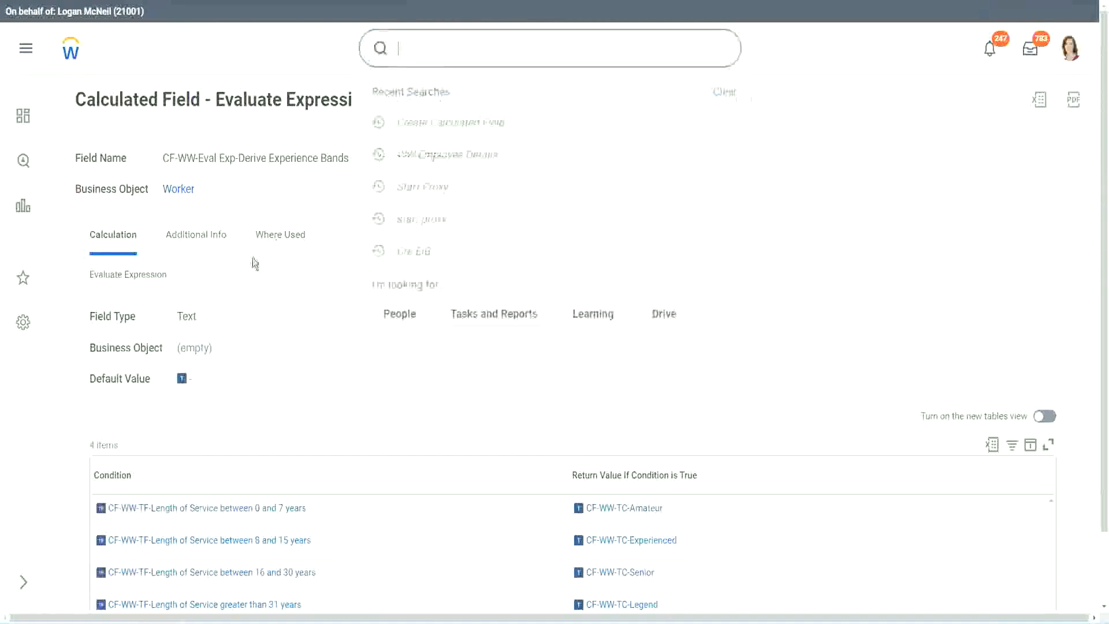
click(785, 135)
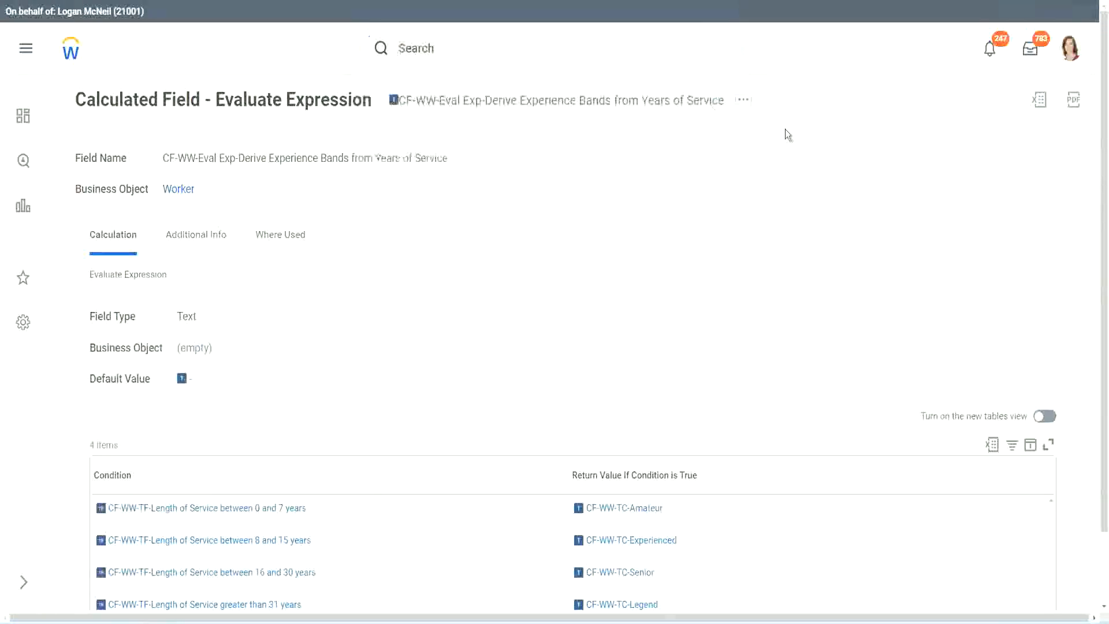
Search for "create calc field" and open the Create Calculated Field task
click(438, 43)
text(create calc)
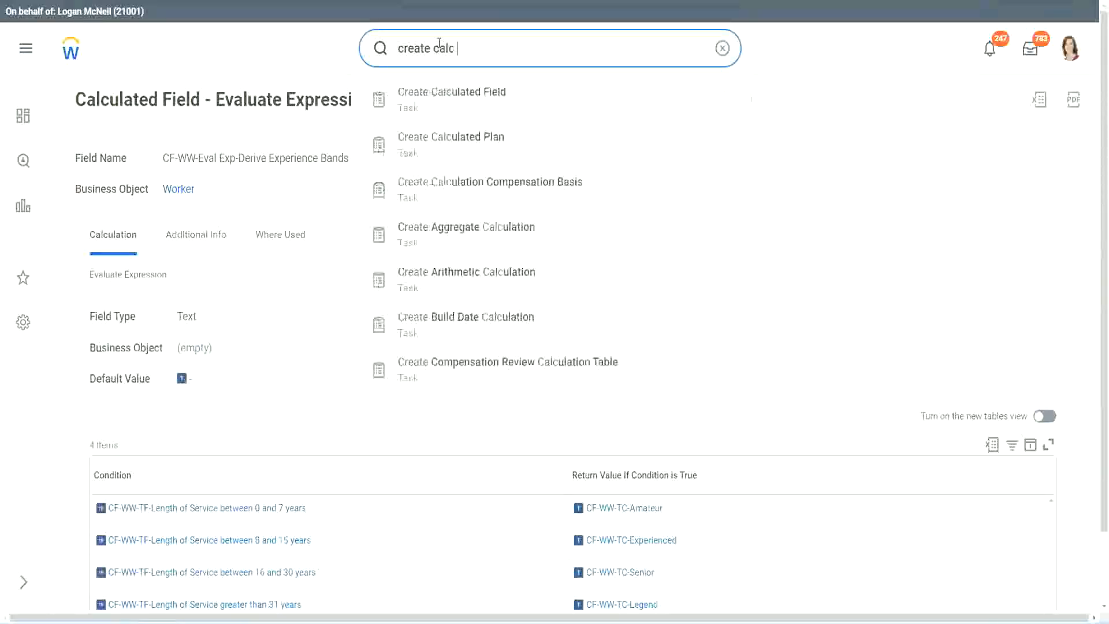
text( field)
click(462, 107)
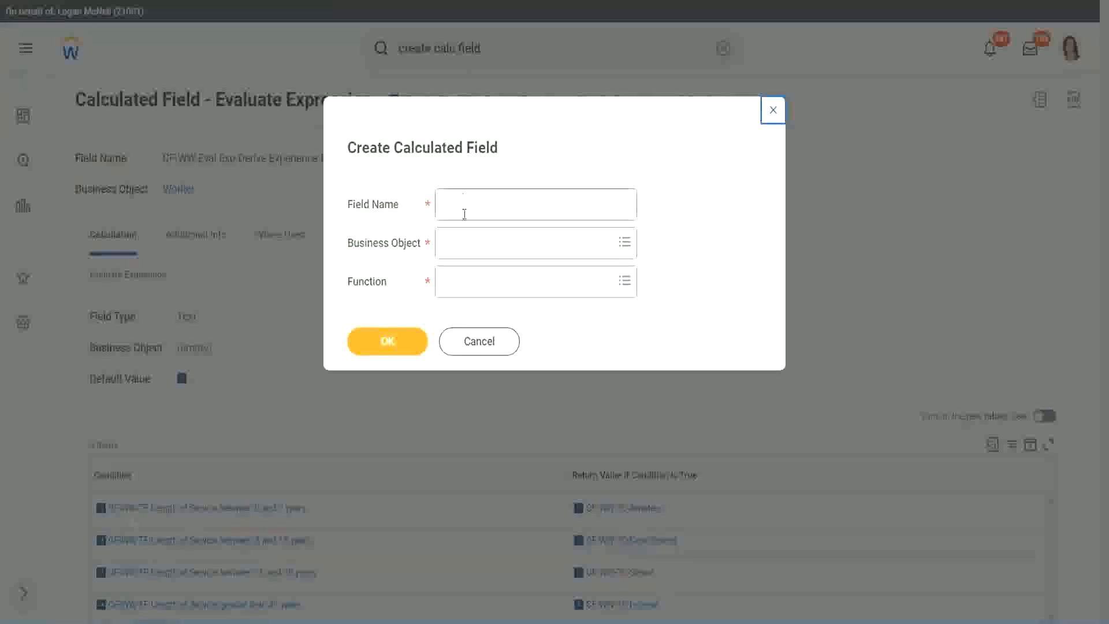
Name the new calculated field "CF-WW-LRB-Identify Experience Bands from years of Service"
click(464, 212)
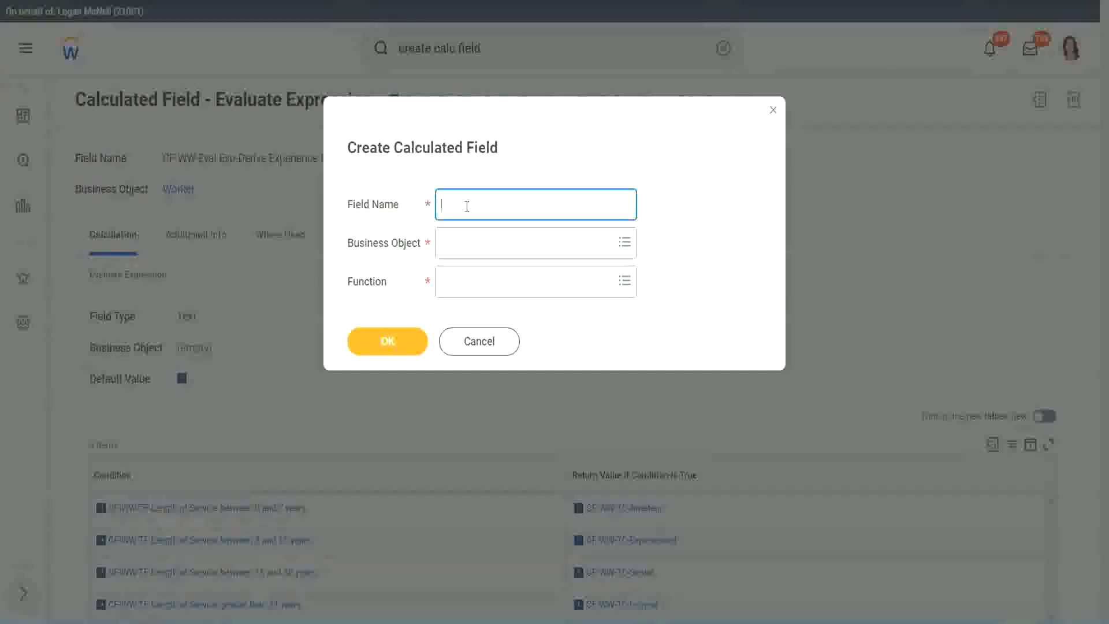
text(CF-WW-LRB-Identify Exe)
key(BackSpace)
text(periende)
key(BackSpace)
key(BackSpace)
text(ce )
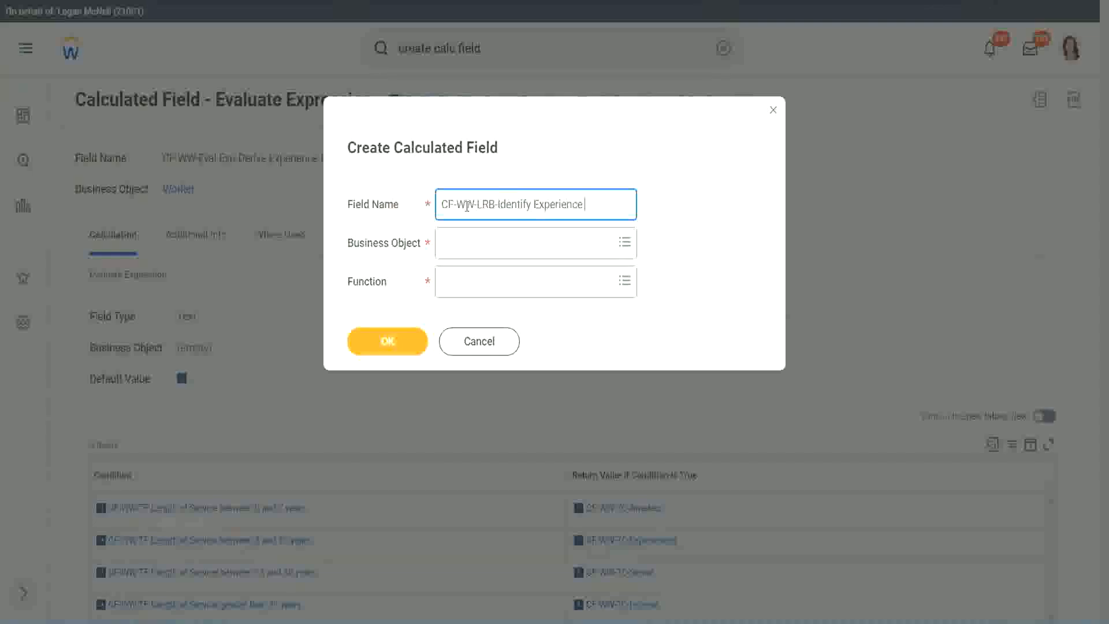
text(Bands Irom)
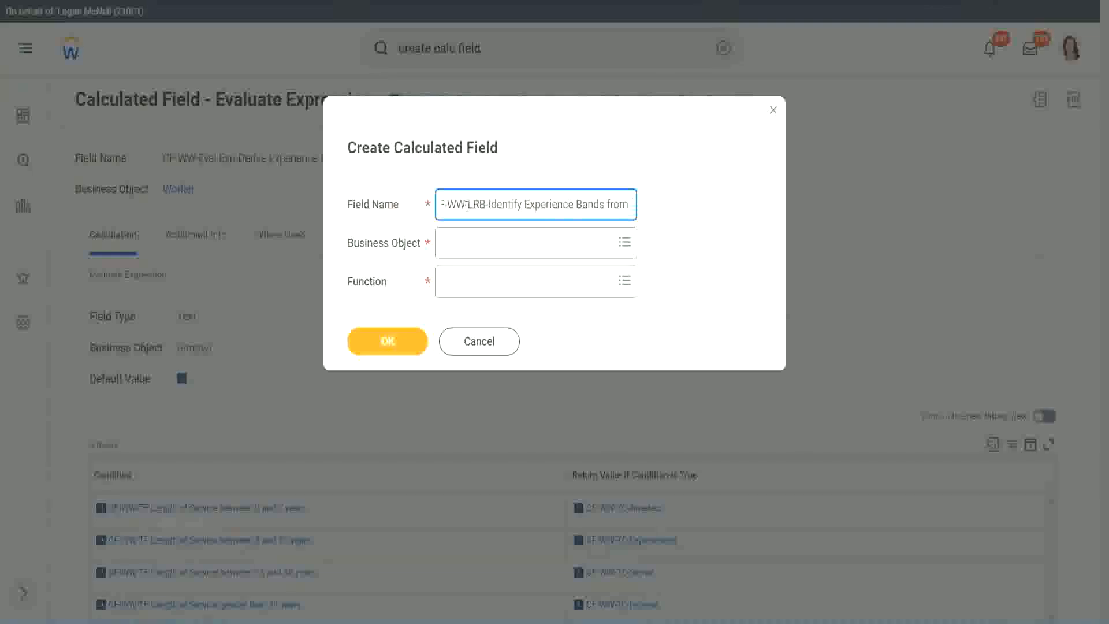
text( years of Service)
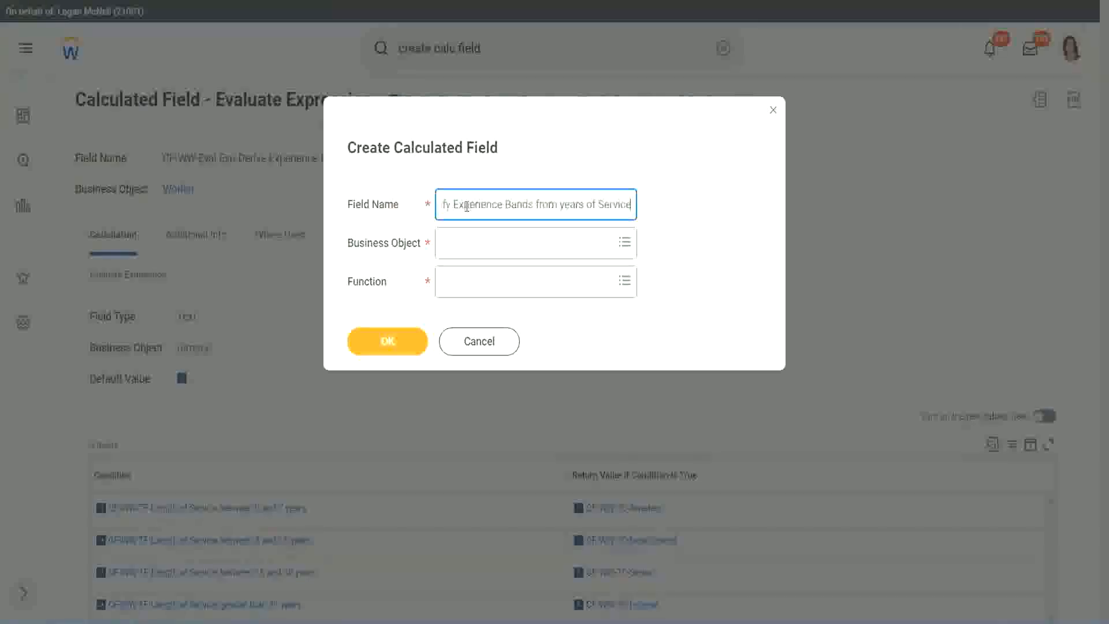
Set the business object to Worker and the function to Lookup Range Band, and confirm the field's creation settings
key(Tab)
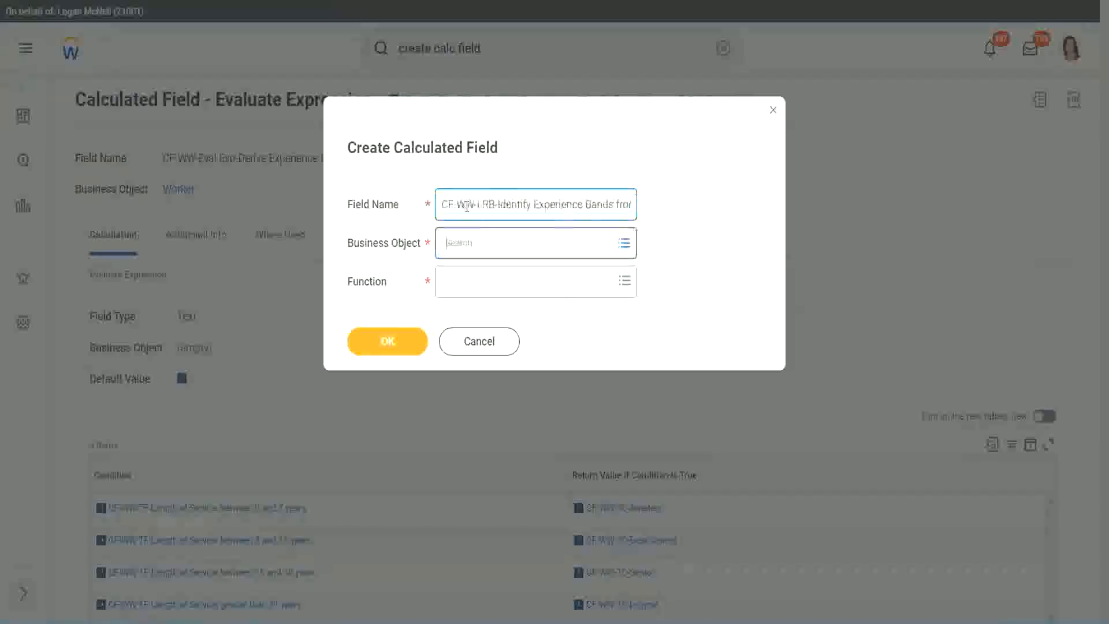
text(wor)
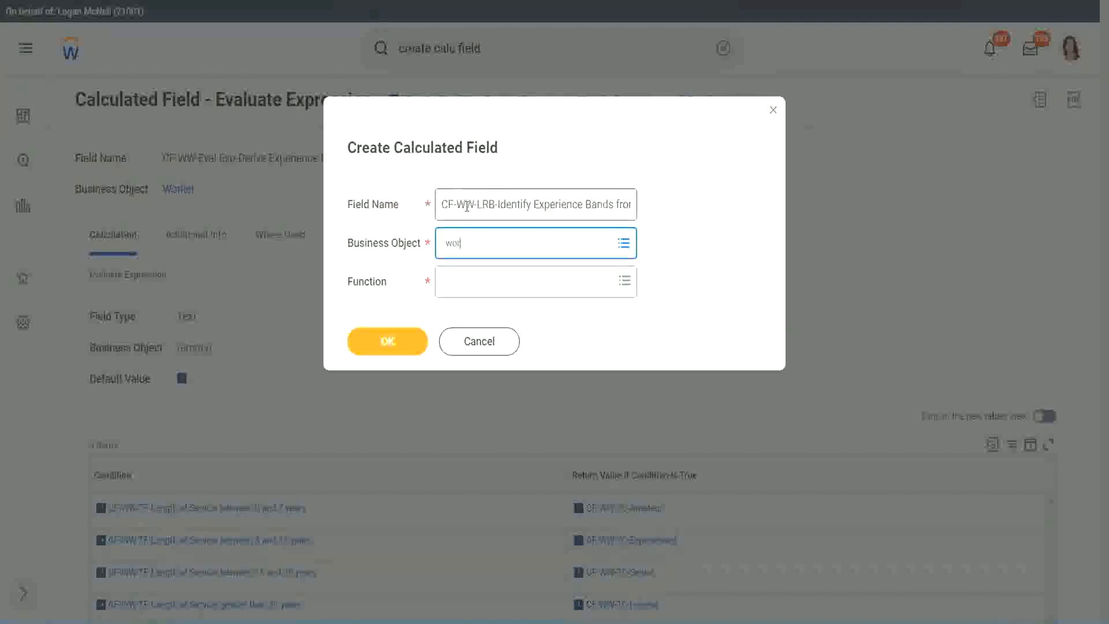
text(ker)
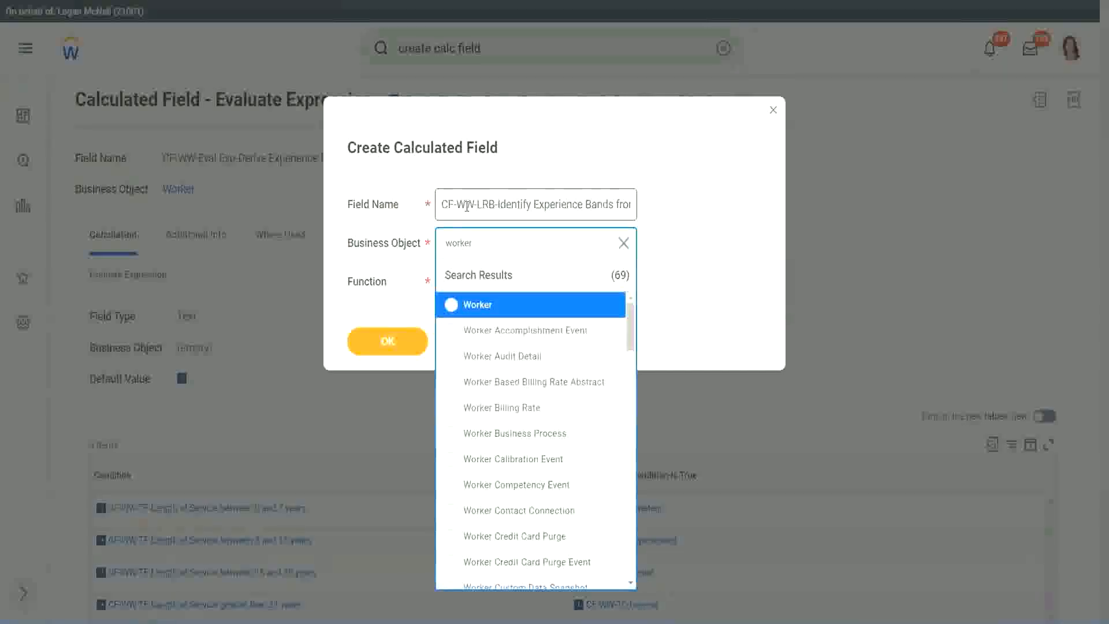
key(Return)
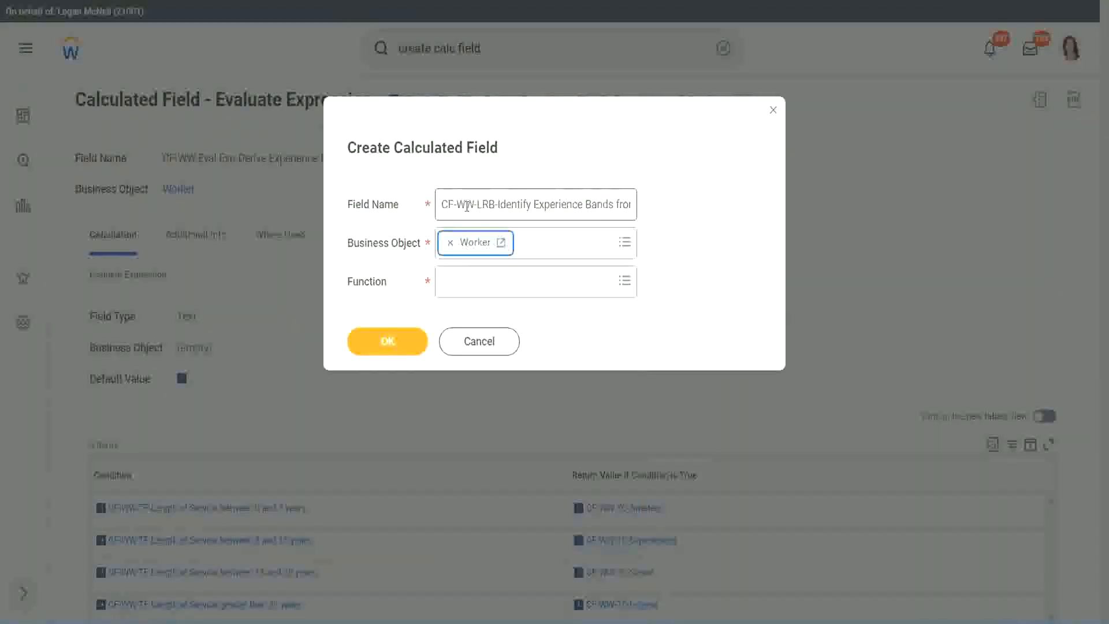
key(Tab)
text(lrb)
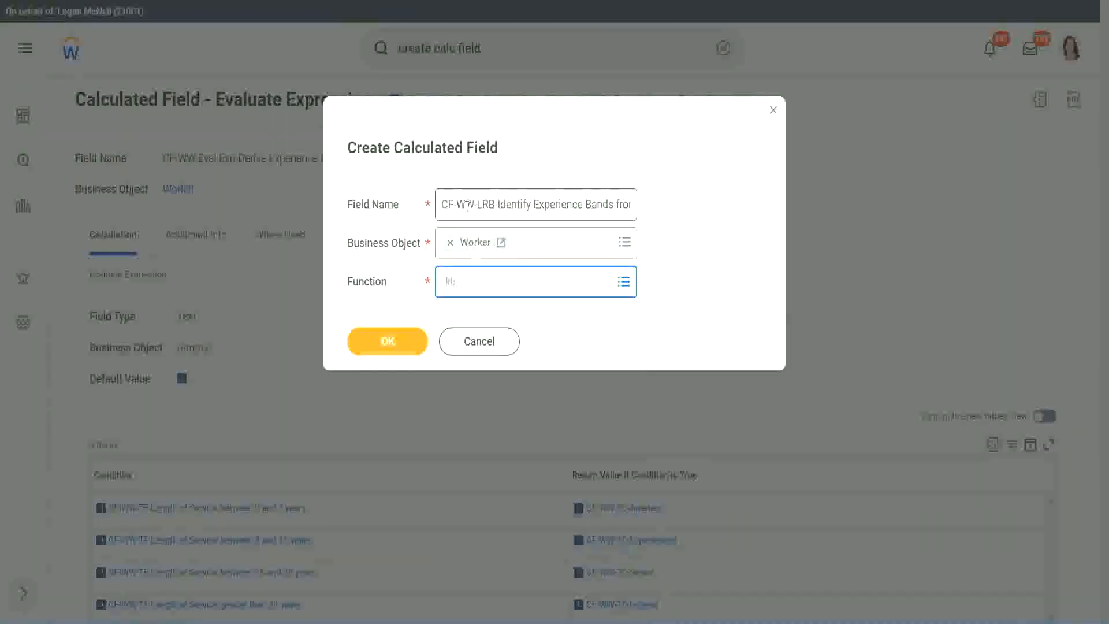
key(Return)
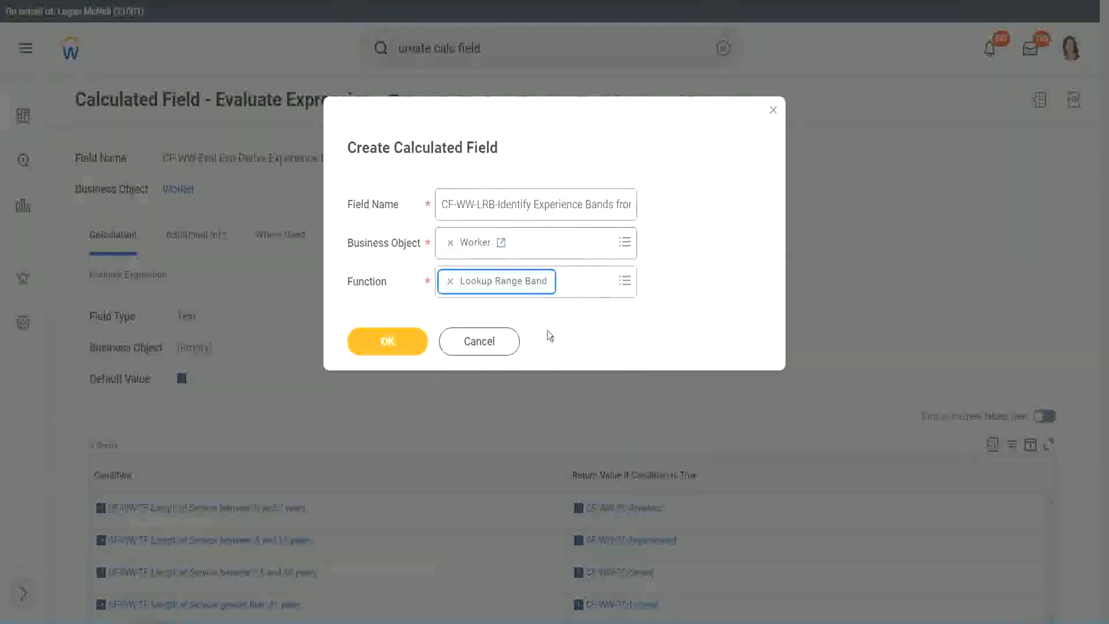
click(396, 351)
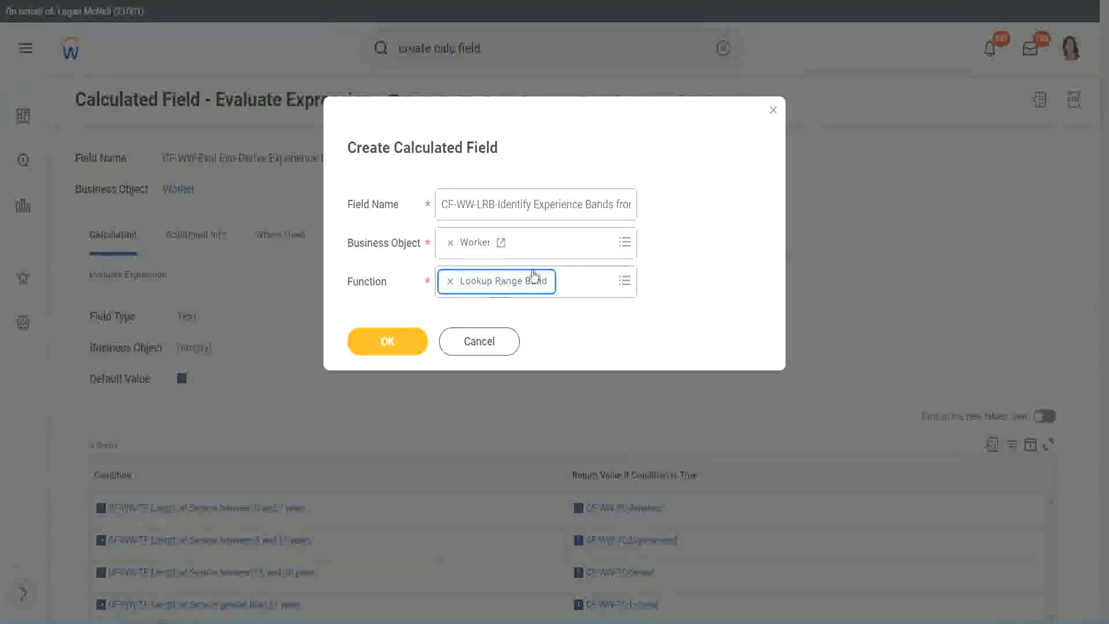
click(397, 343)
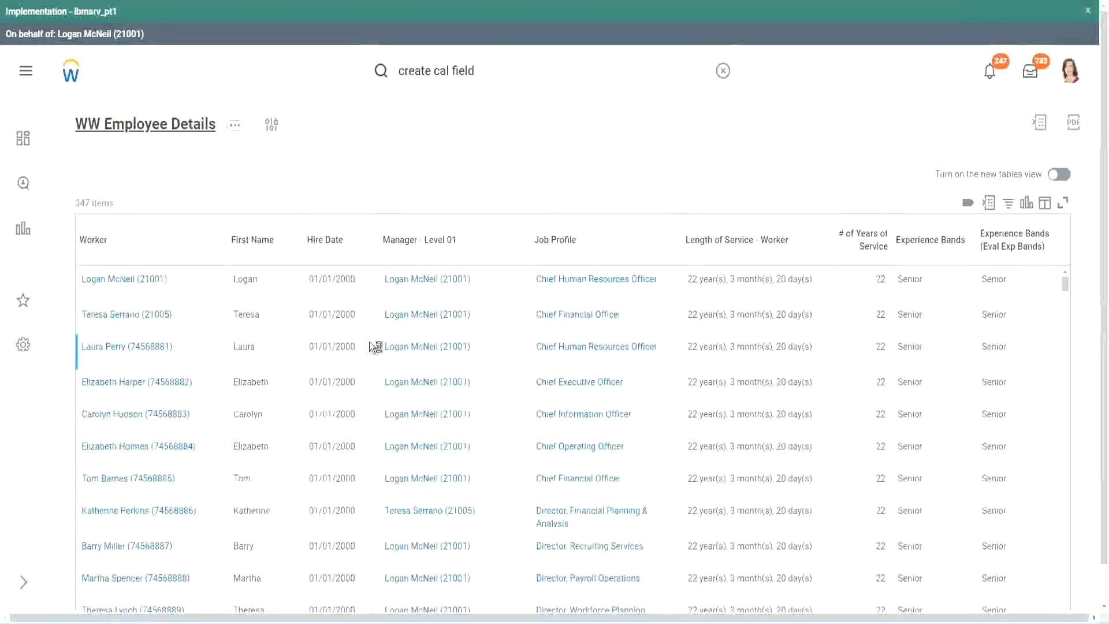
Copy the name "CF-WW-Convert Text To Number-Number of Years from Length of Service" from the WW Employee Details report definition and use it as the source field
scroll(367, 381, down, 6)
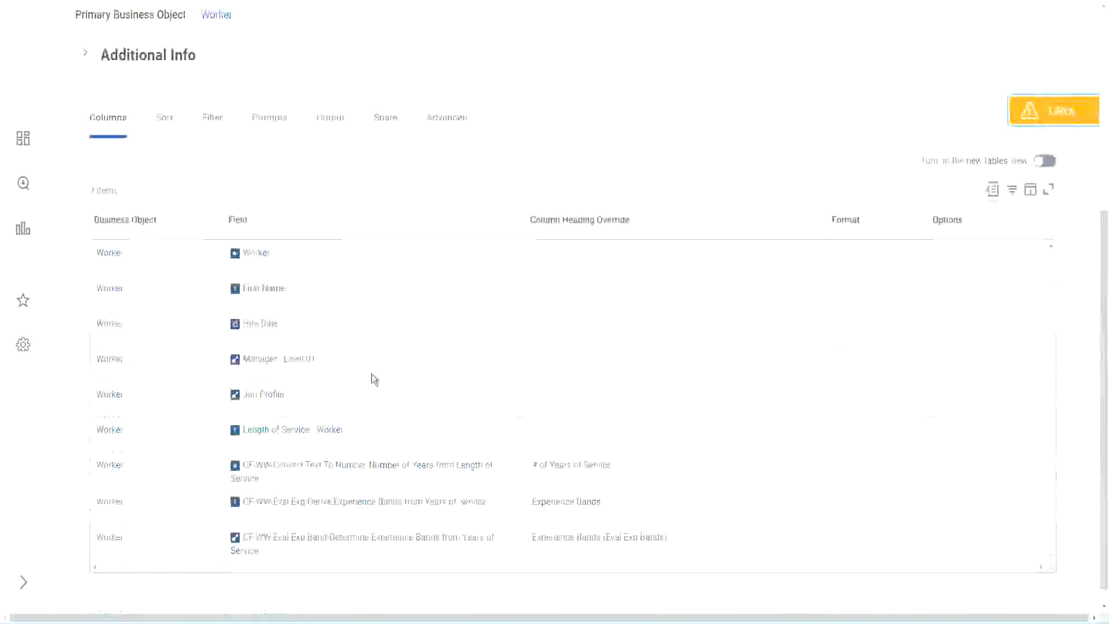
right_click(349, 451)
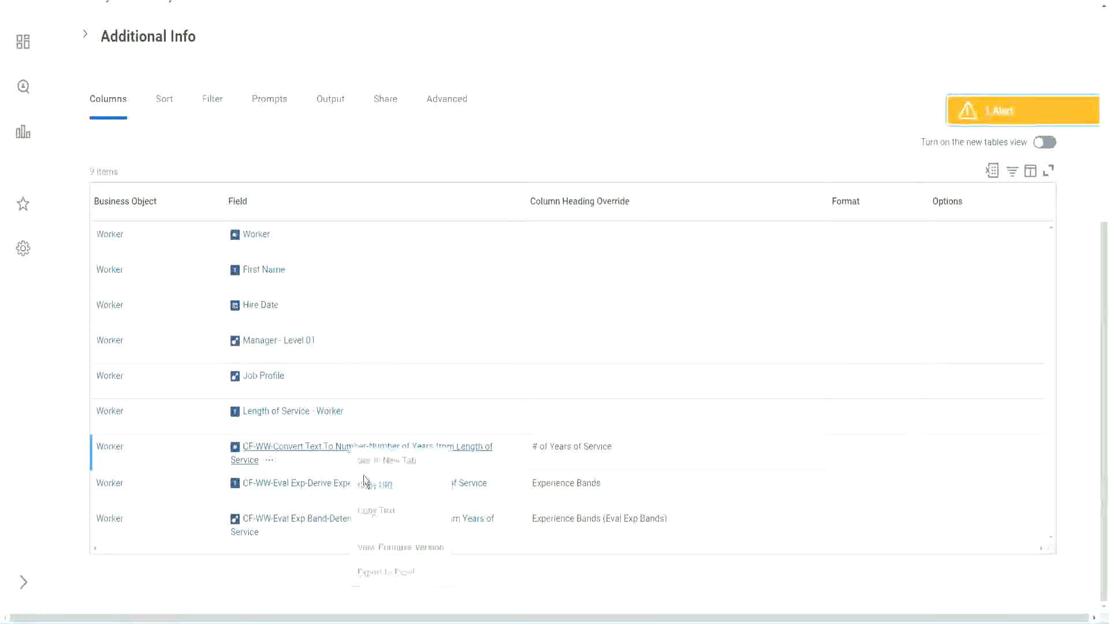
click(383, 512)
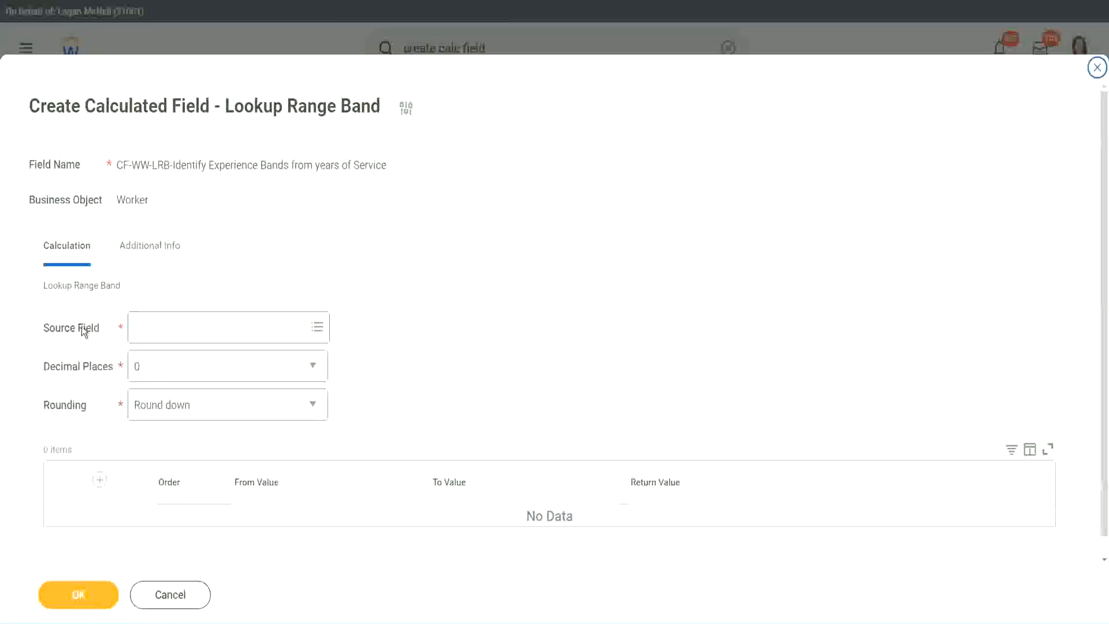
click(172, 329)
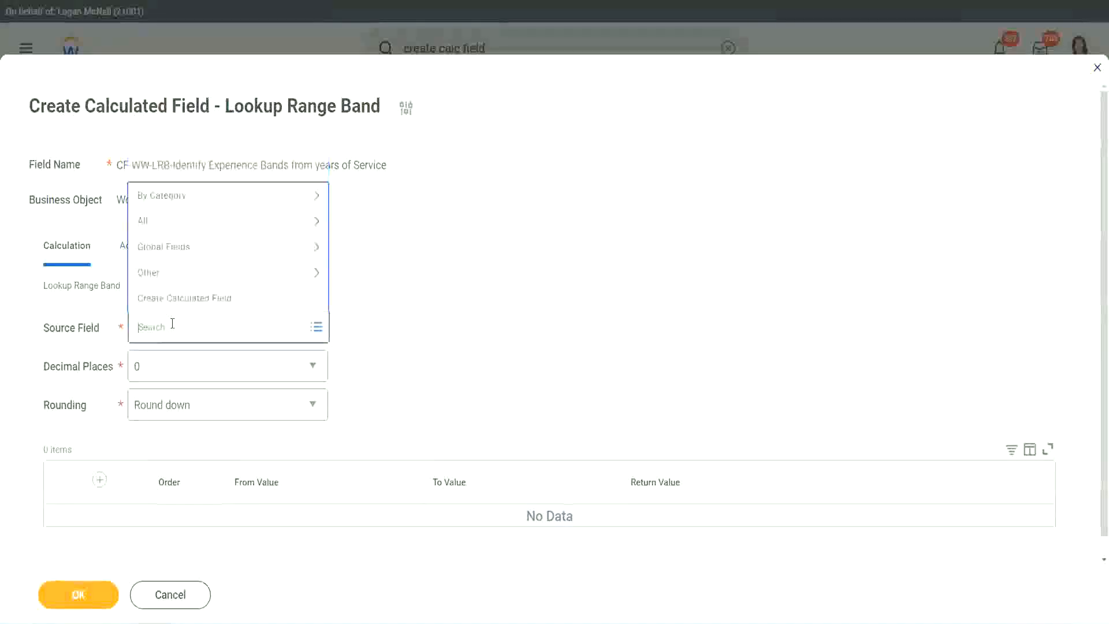
text(Number of Years from Length of Service)
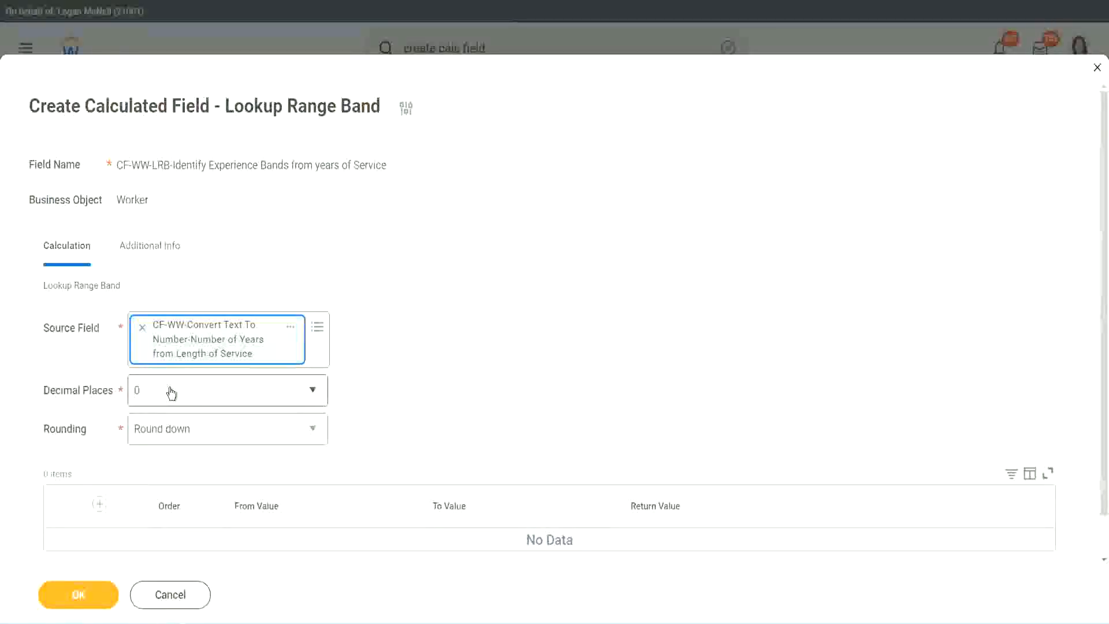
Keep the decimal places at 0 and set the rounding to Round
click(217, 397)
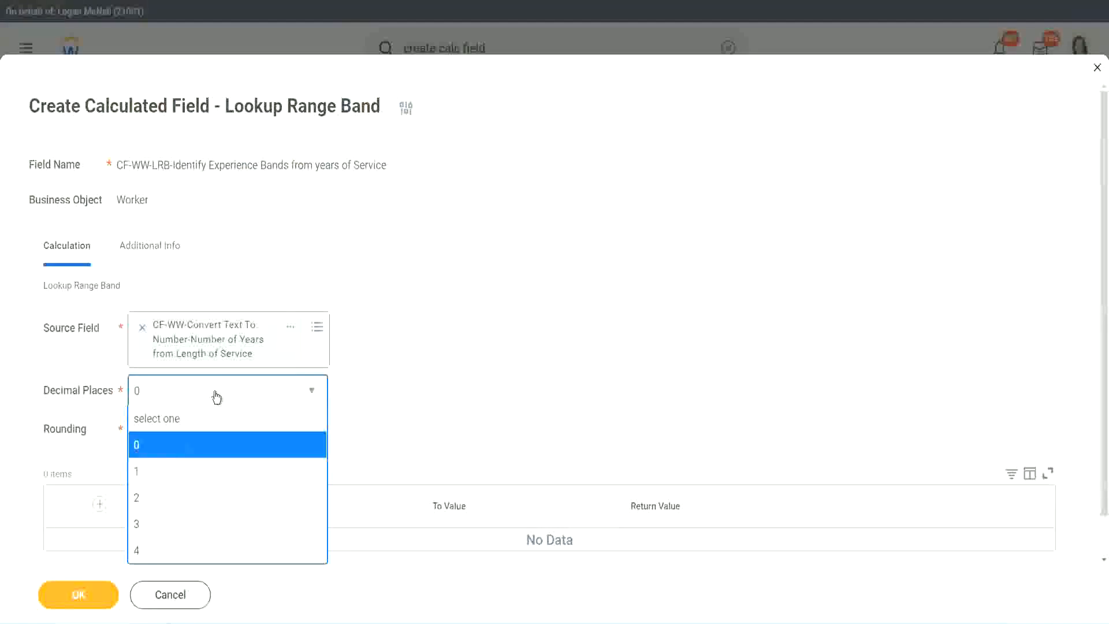
click(431, 380)
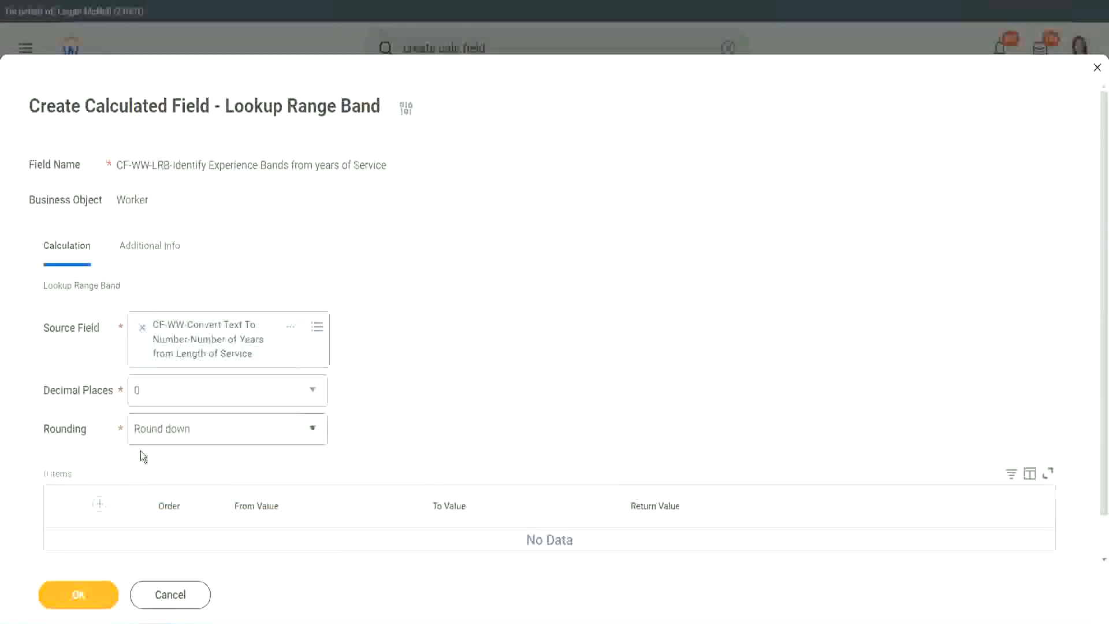
click(178, 432)
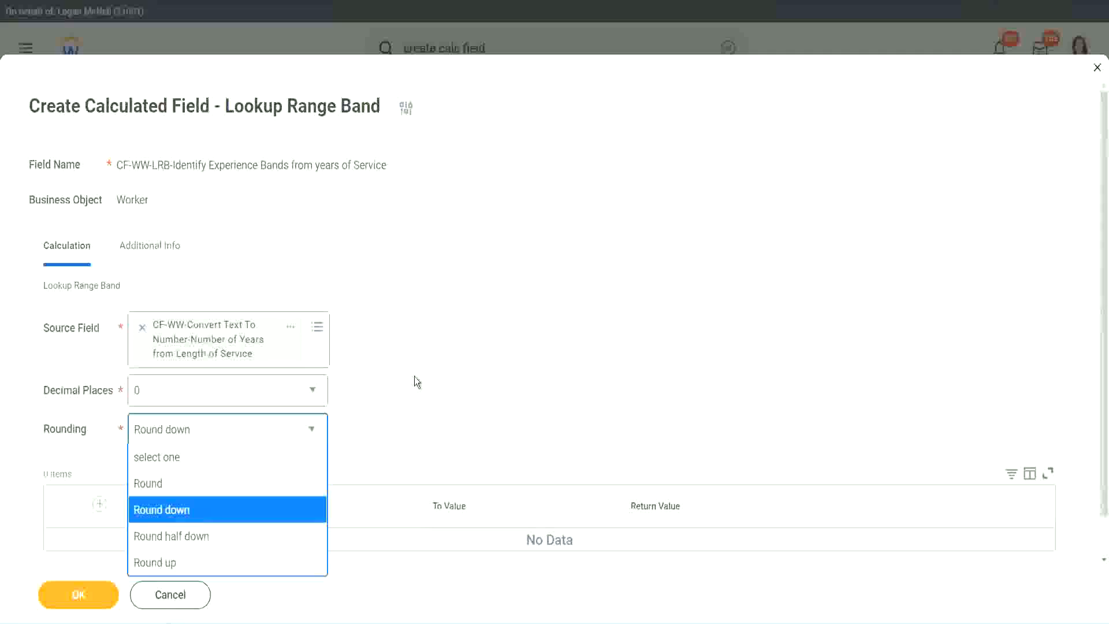
click(390, 425)
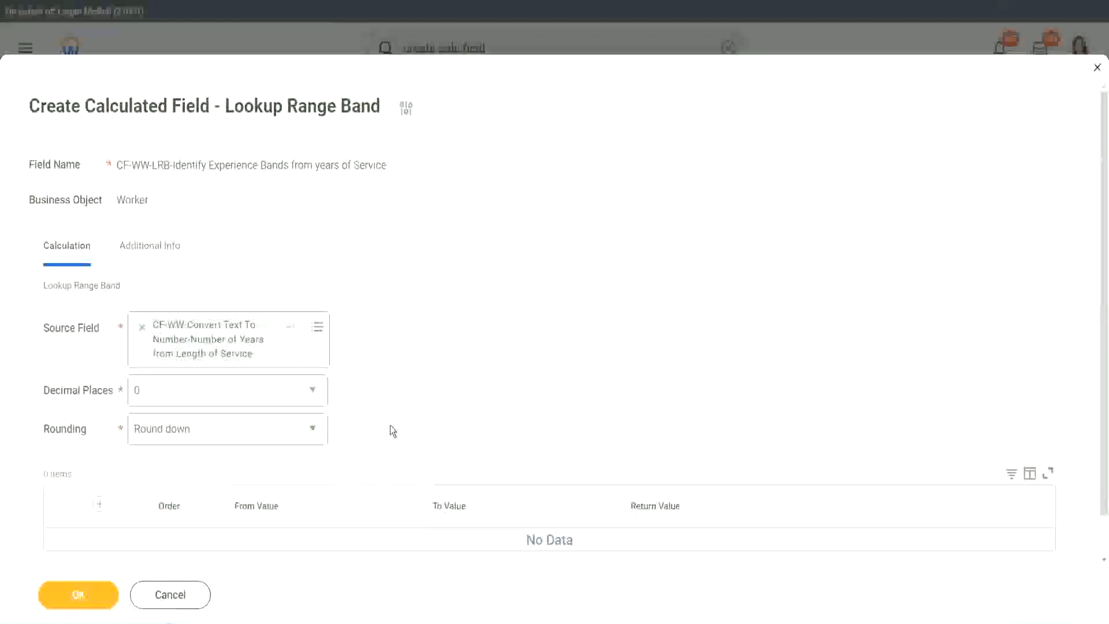
click(190, 436)
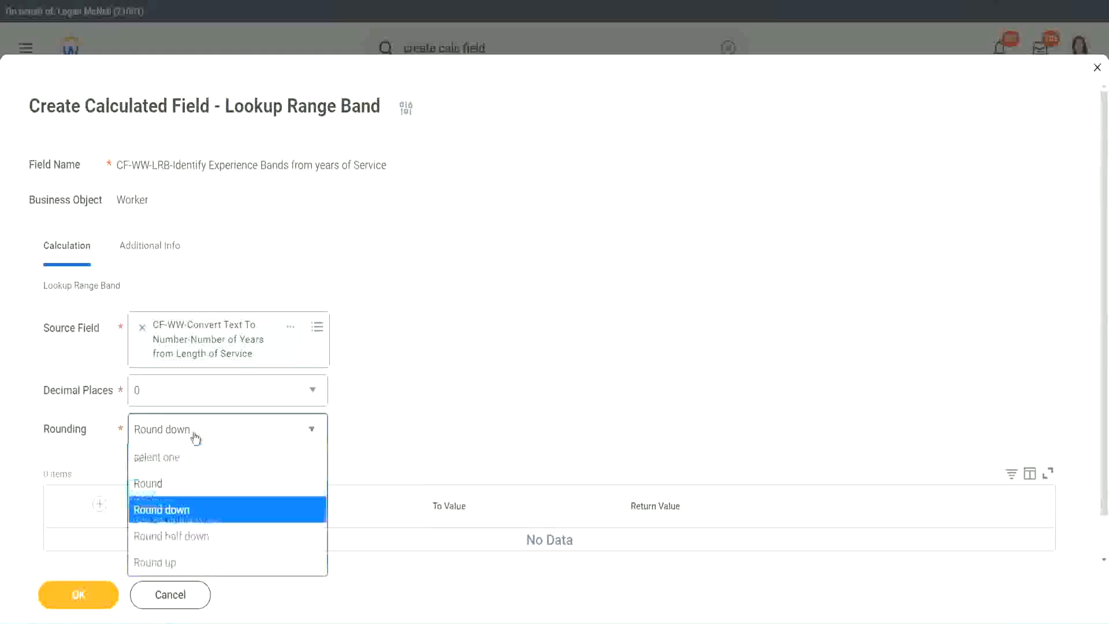
click(185, 489)
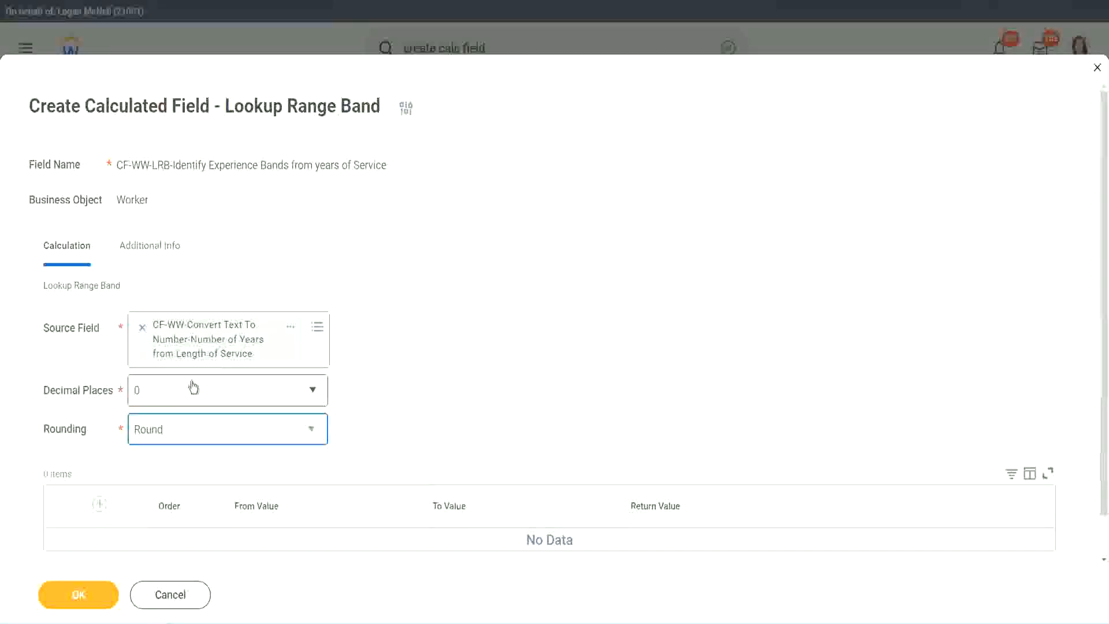
Add a range band row from 0 to 7 with the return value "Amateur"
click(102, 504)
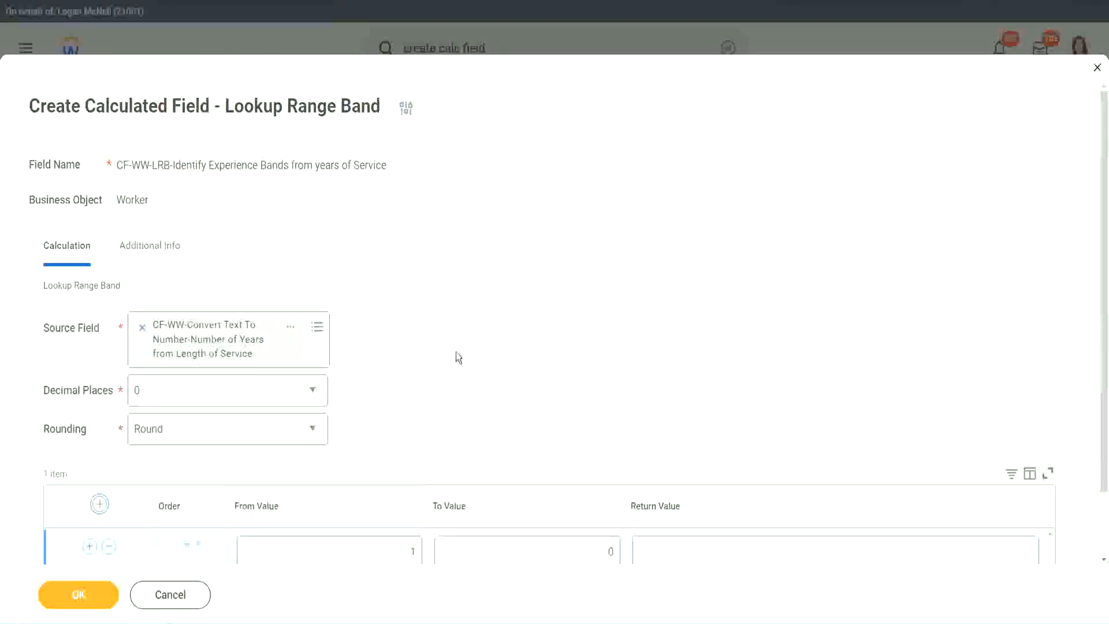
scroll(461, 353, down, 2)
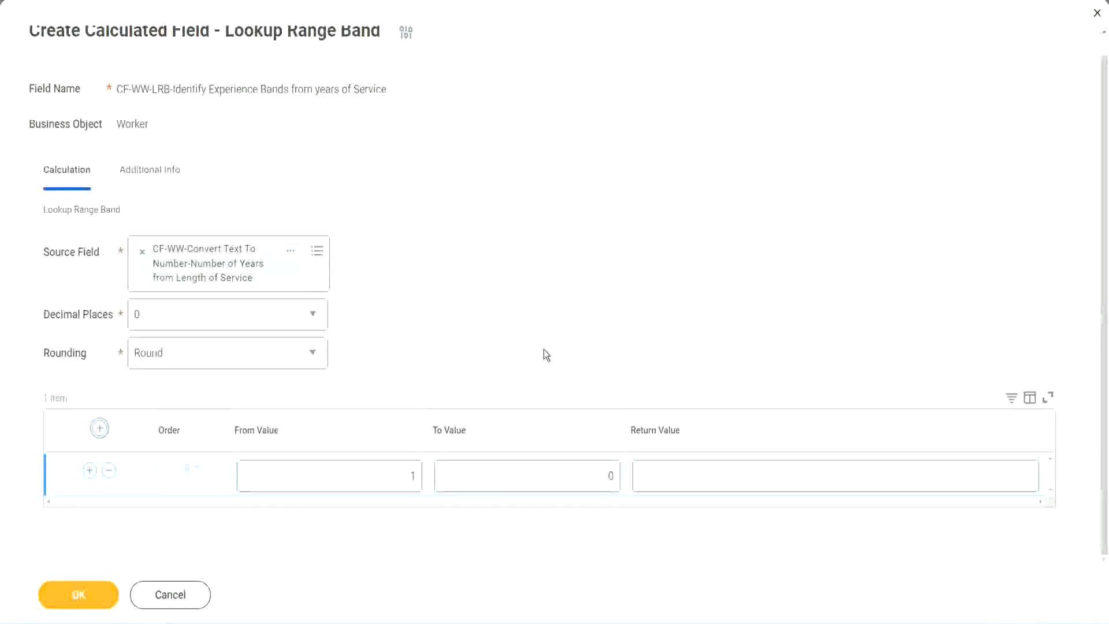
click(404, 481)
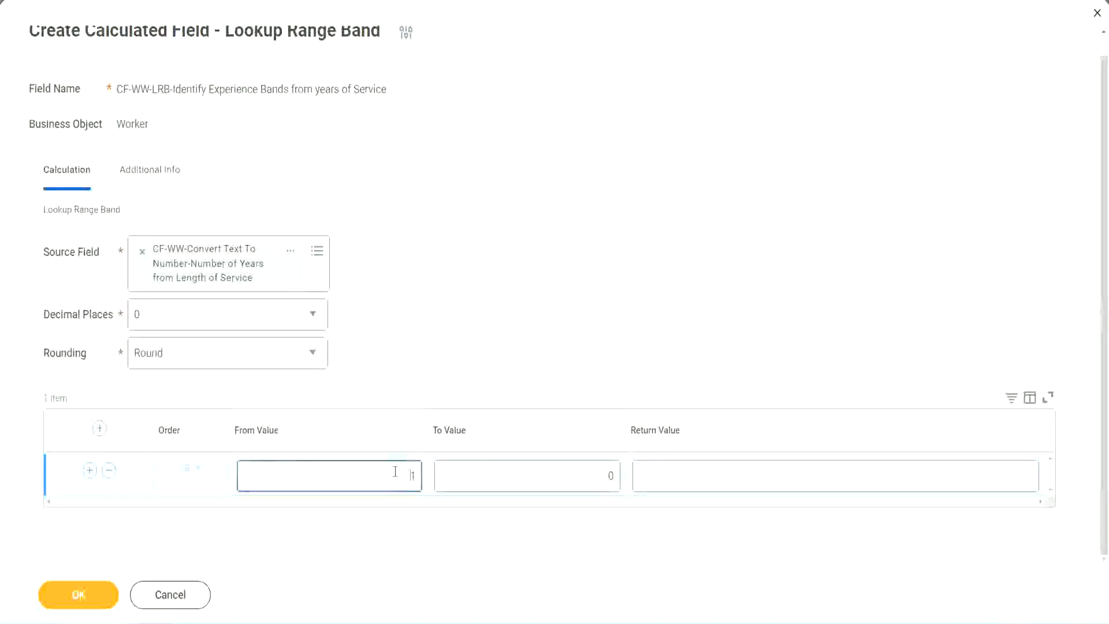
text(0)
key(Tab)
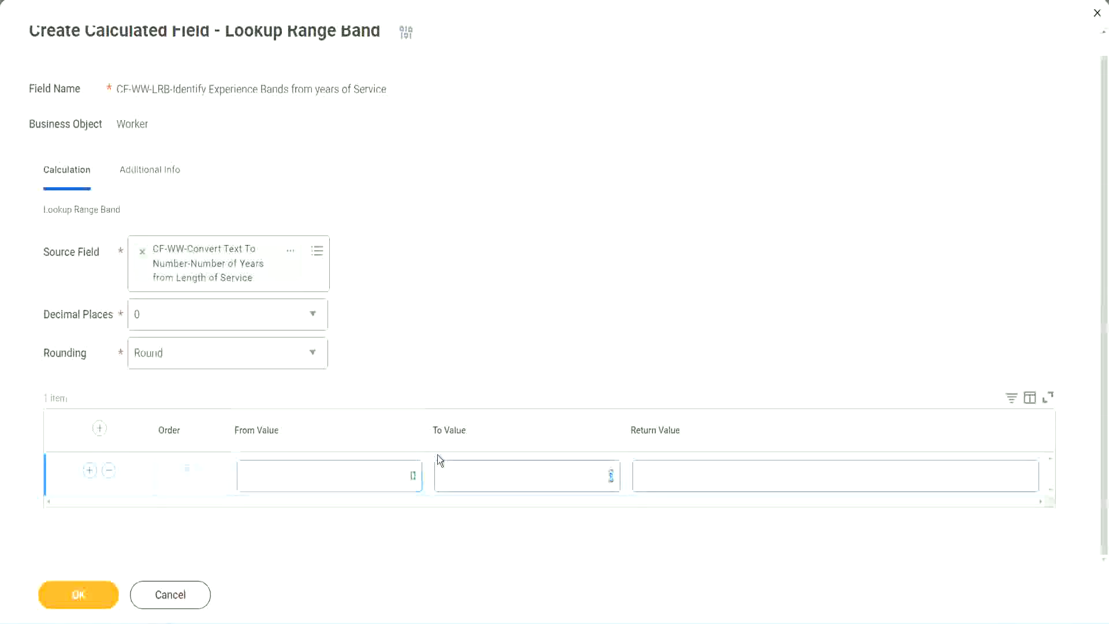
text(7)
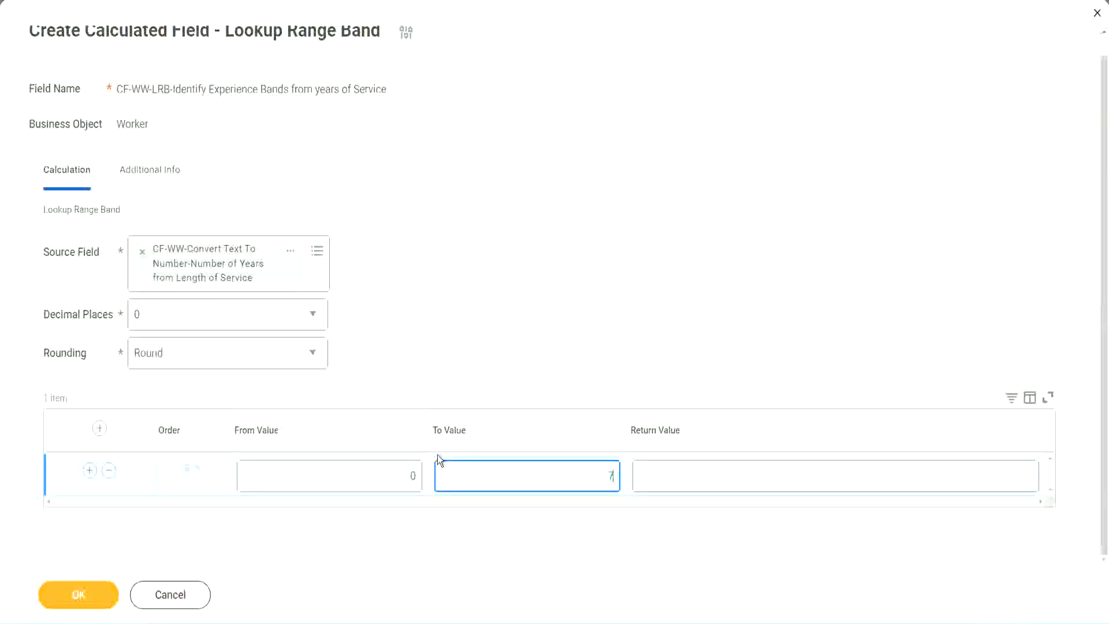
key(Tab)
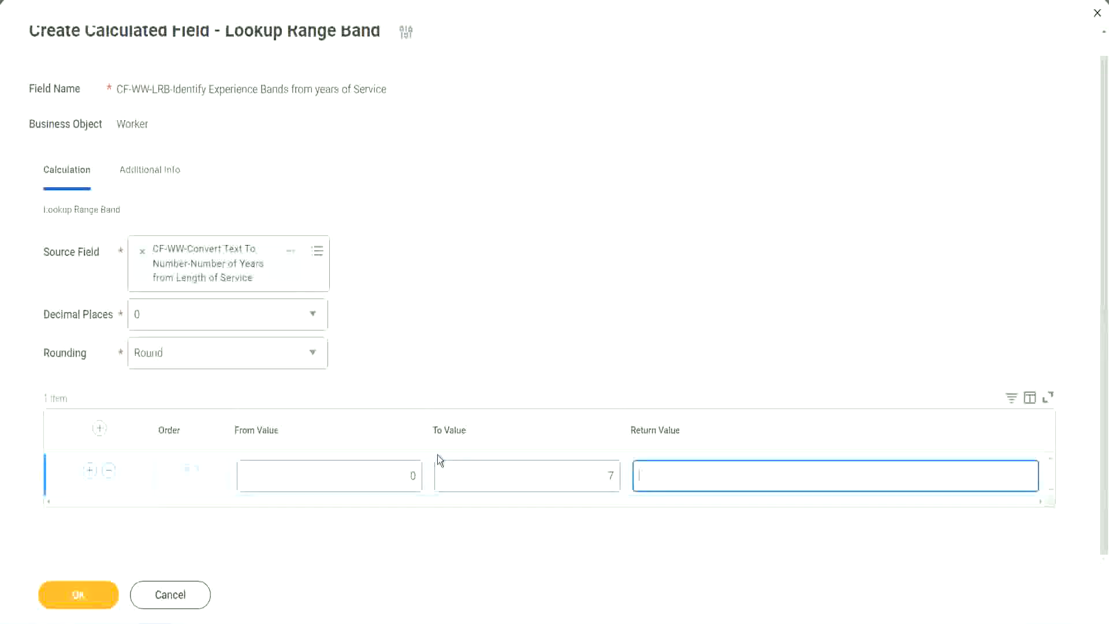
text(Amateur)
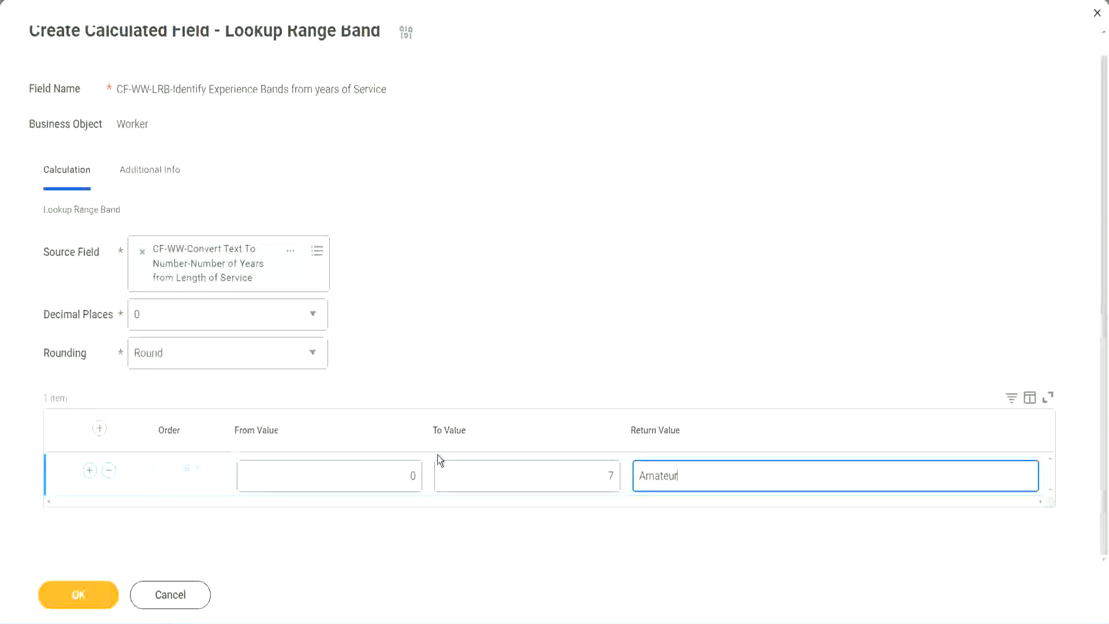
click(416, 475)
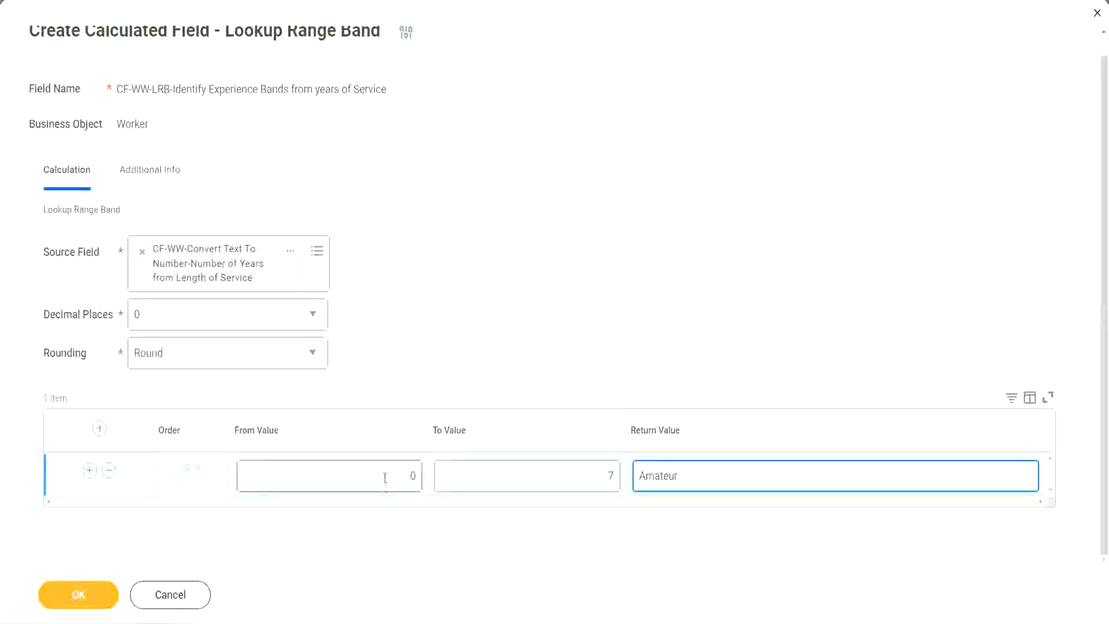
click(599, 468)
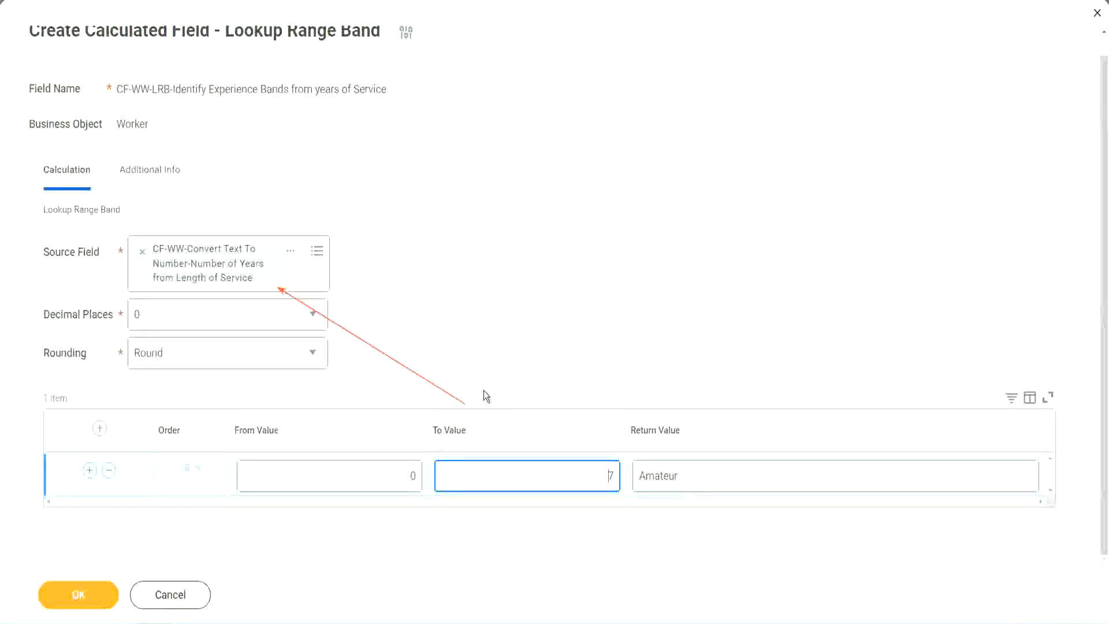
Add a second range band row from 8 to 15 with the return value "Experienced"
click(90, 470)
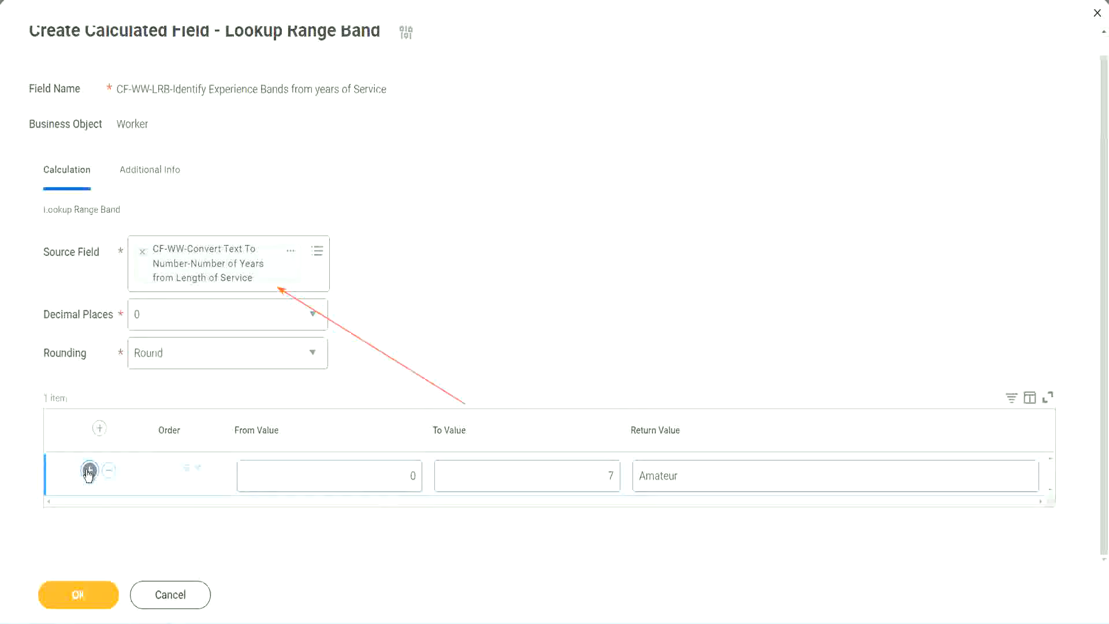
click(421, 518)
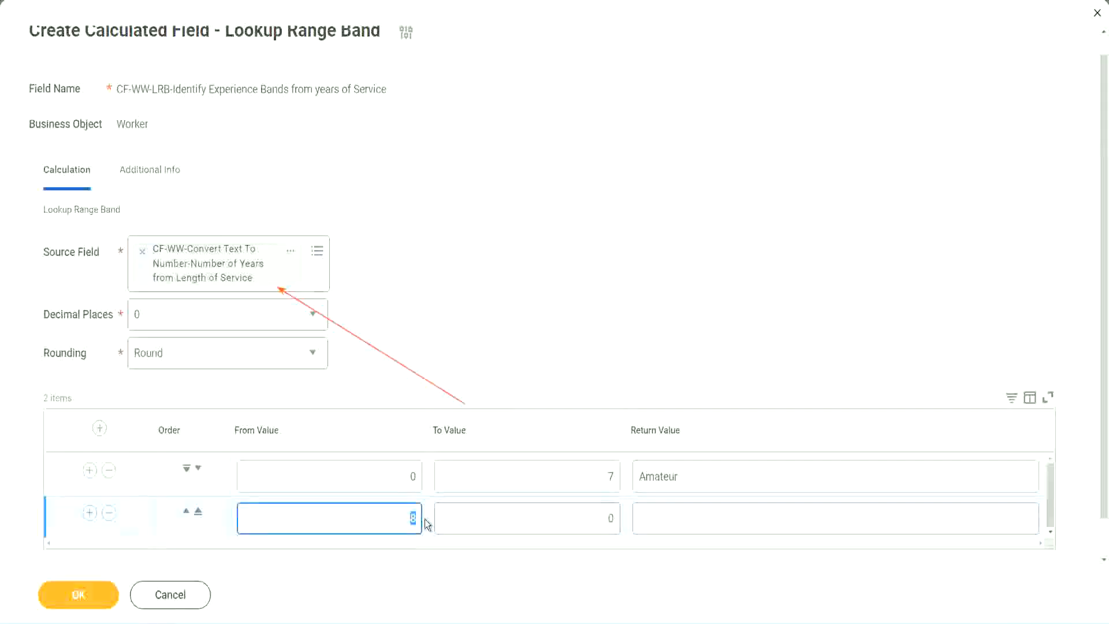
click(402, 476)
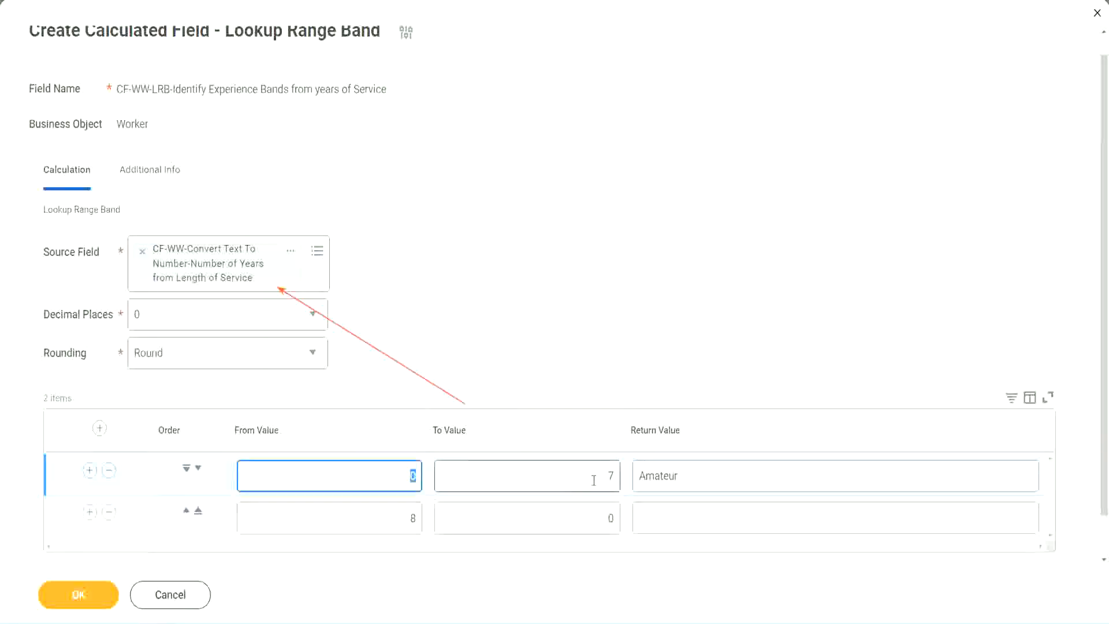
click(604, 476)
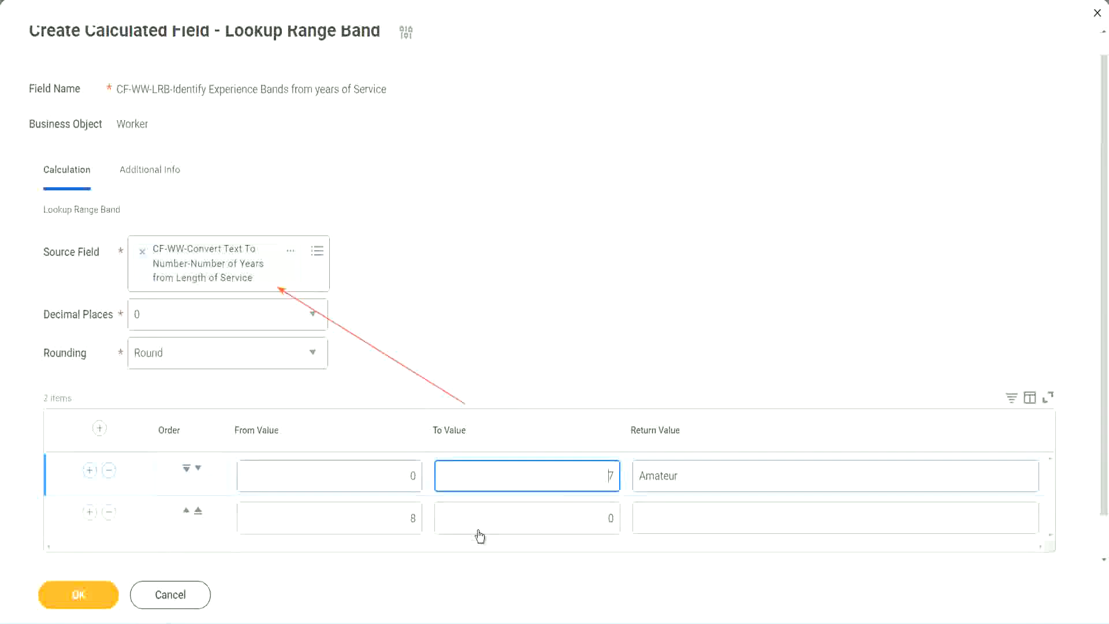
click(396, 520)
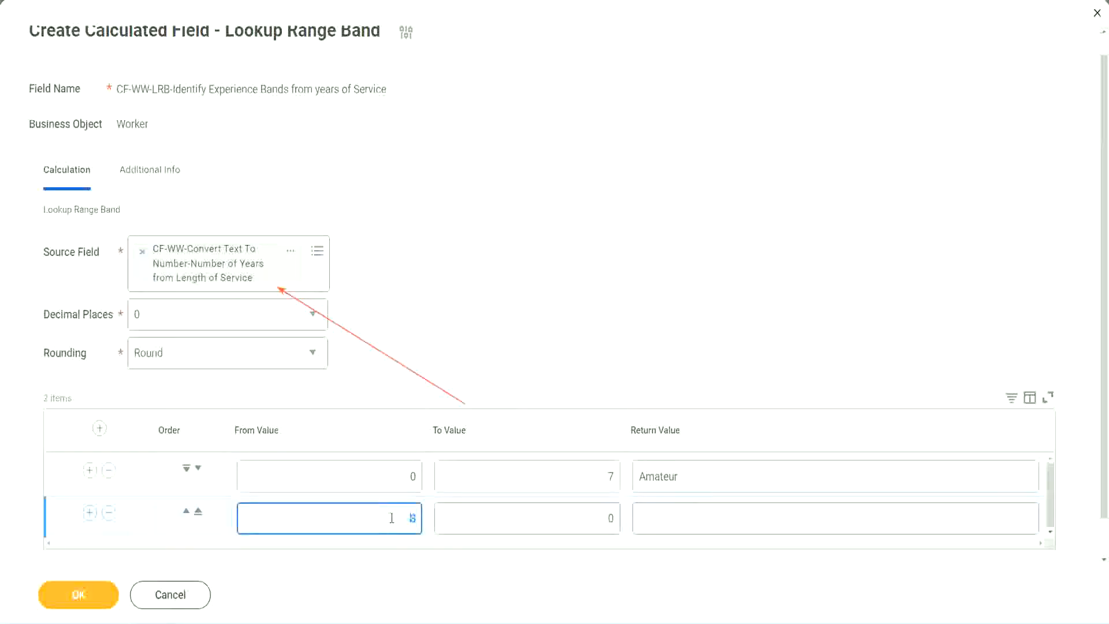
click(392, 518)
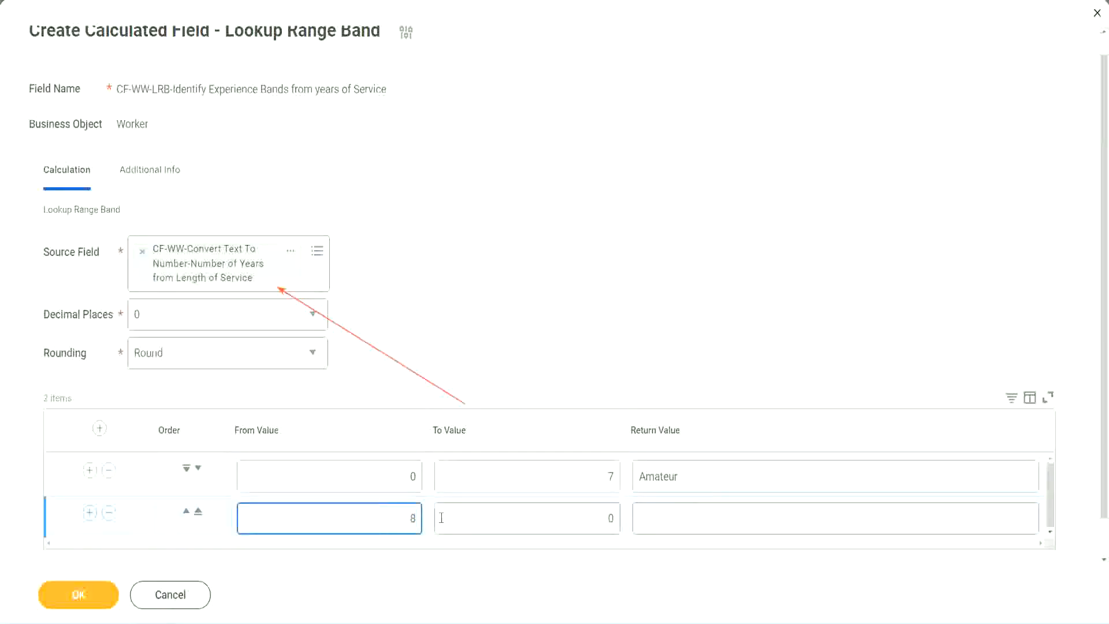
click(601, 518)
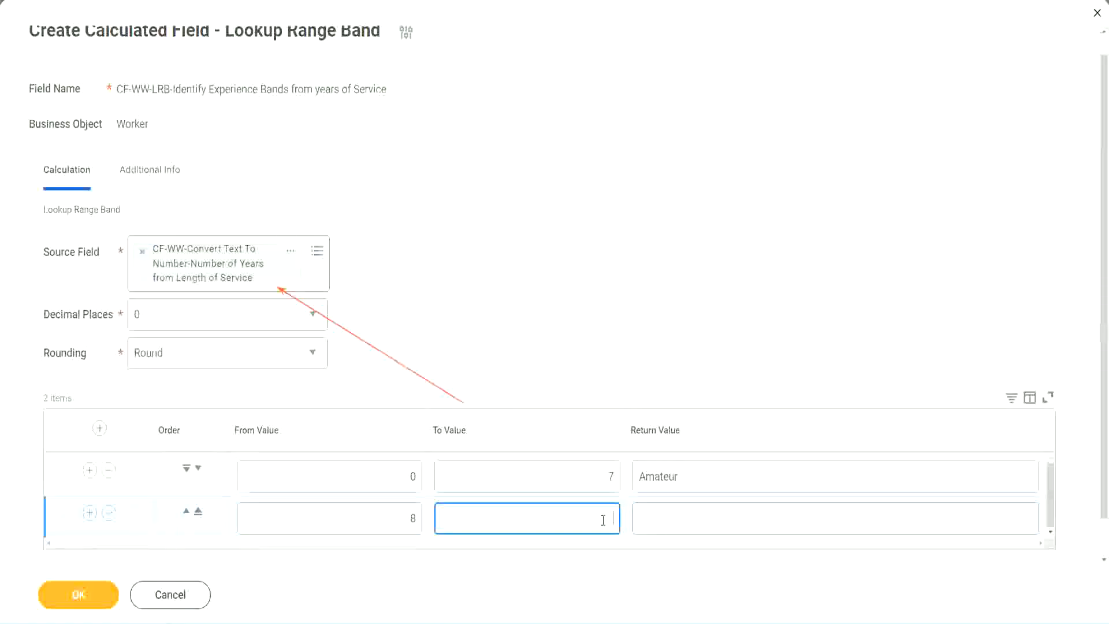
text(15)
click(684, 516)
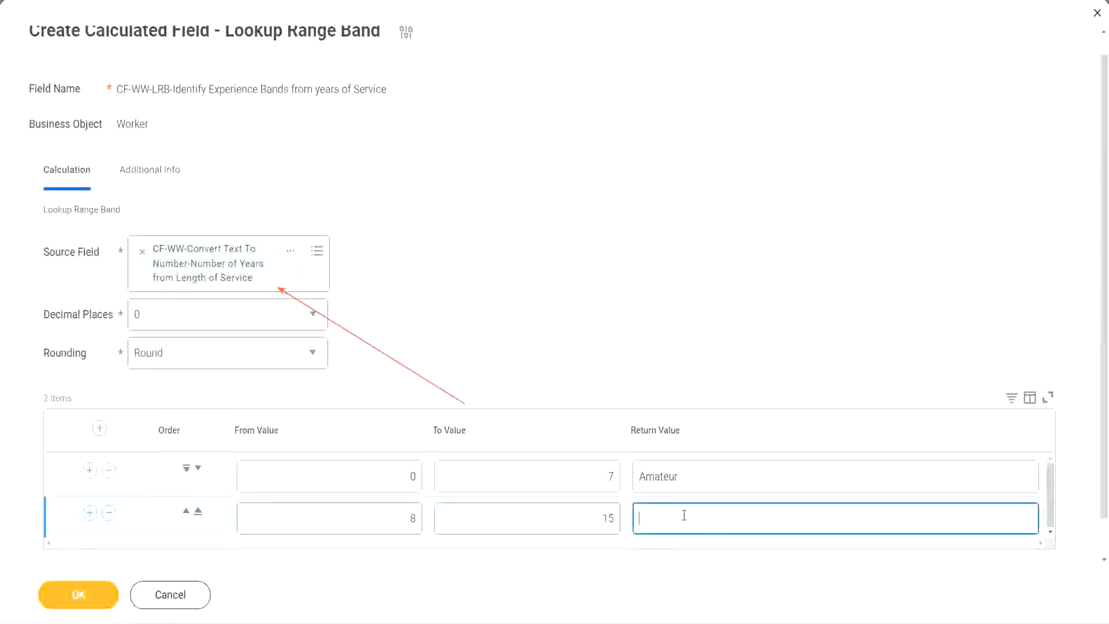
text(Experienced)
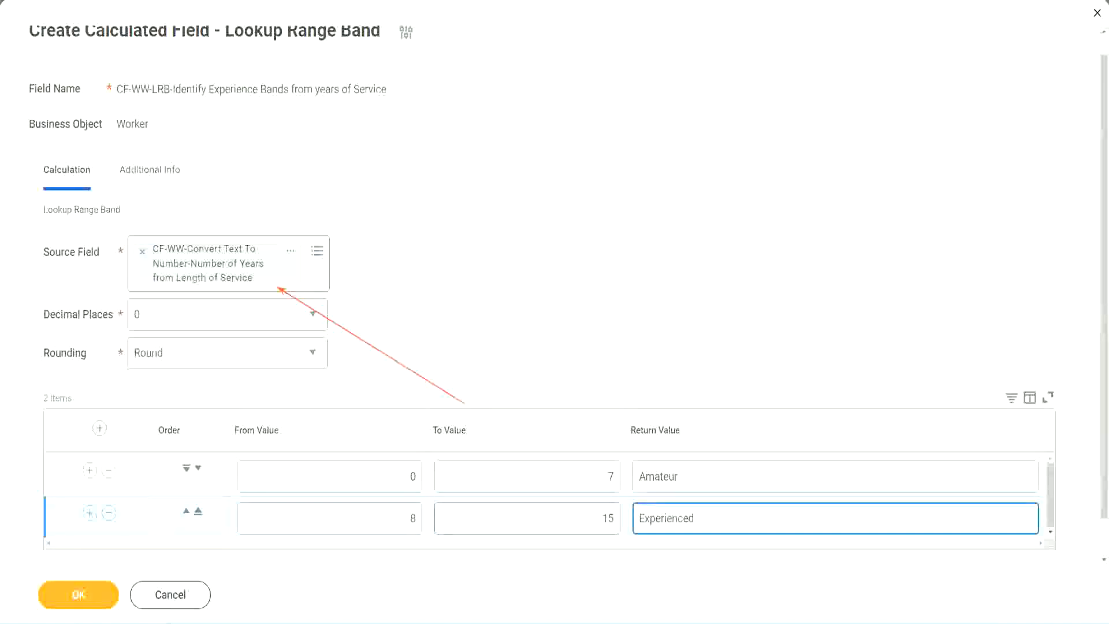
Add a third range band row from 16 to 30 with the return value "Senior"
click(89, 513)
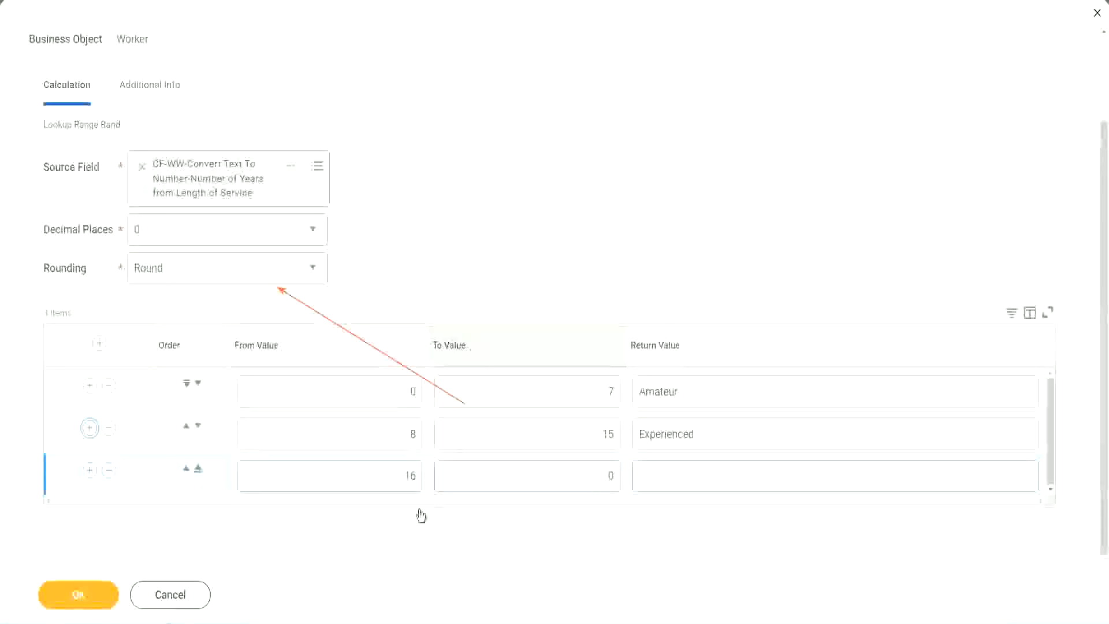
click(384, 481)
click(556, 476)
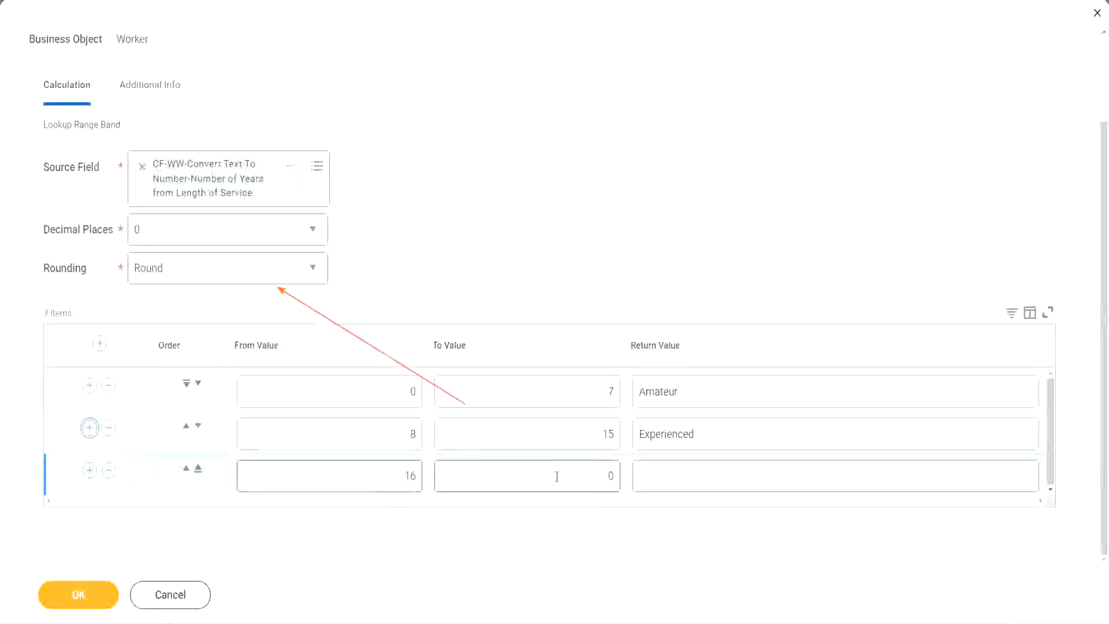
click(589, 474)
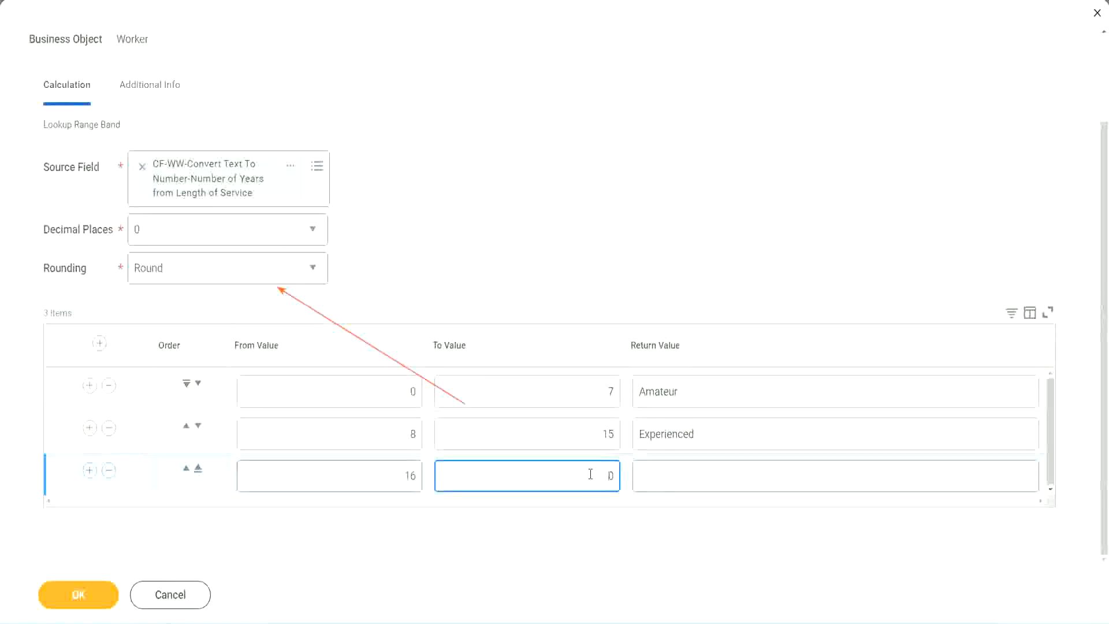
text(3)
key(Tab)
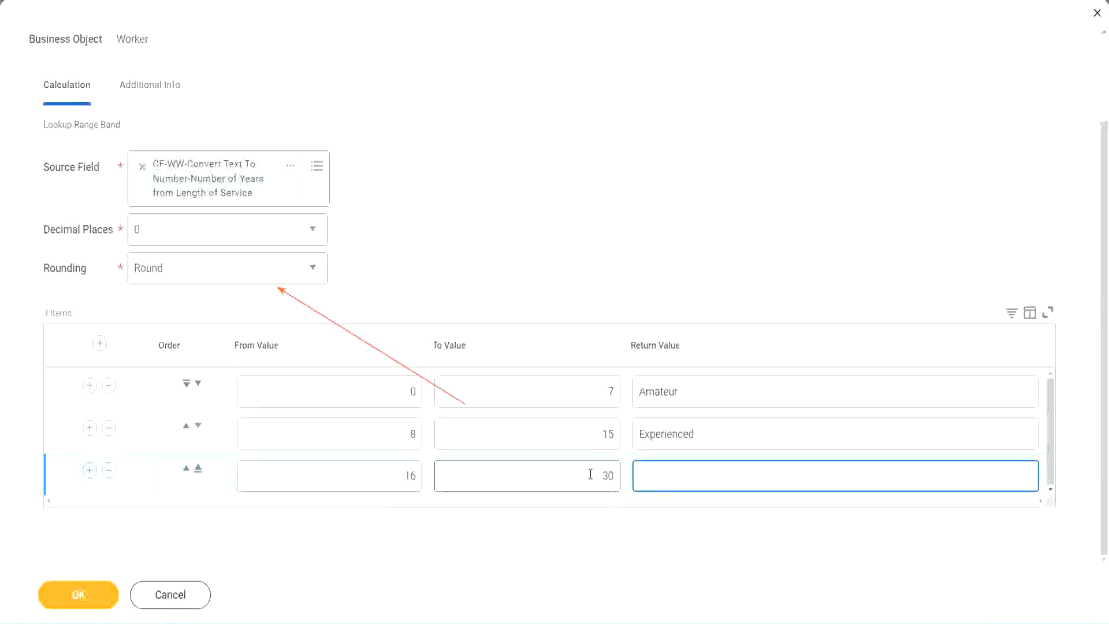
text(Senior)
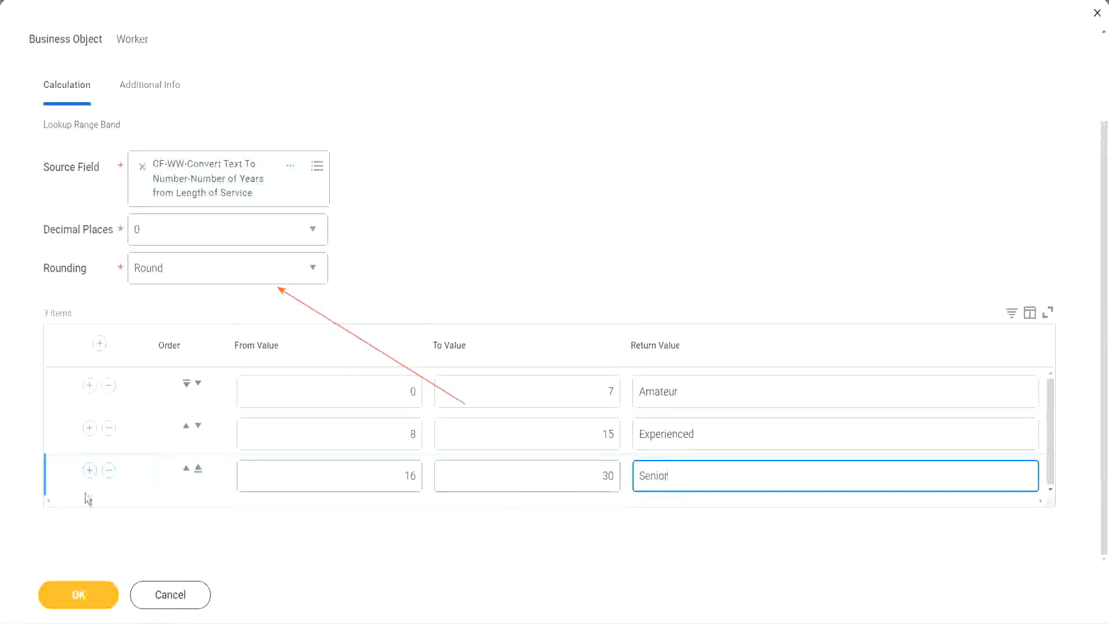
Add a fourth range band row from 31 to 1000 with the return value "Legend"
click(89, 474)
scroll(255, 451, down, 1)
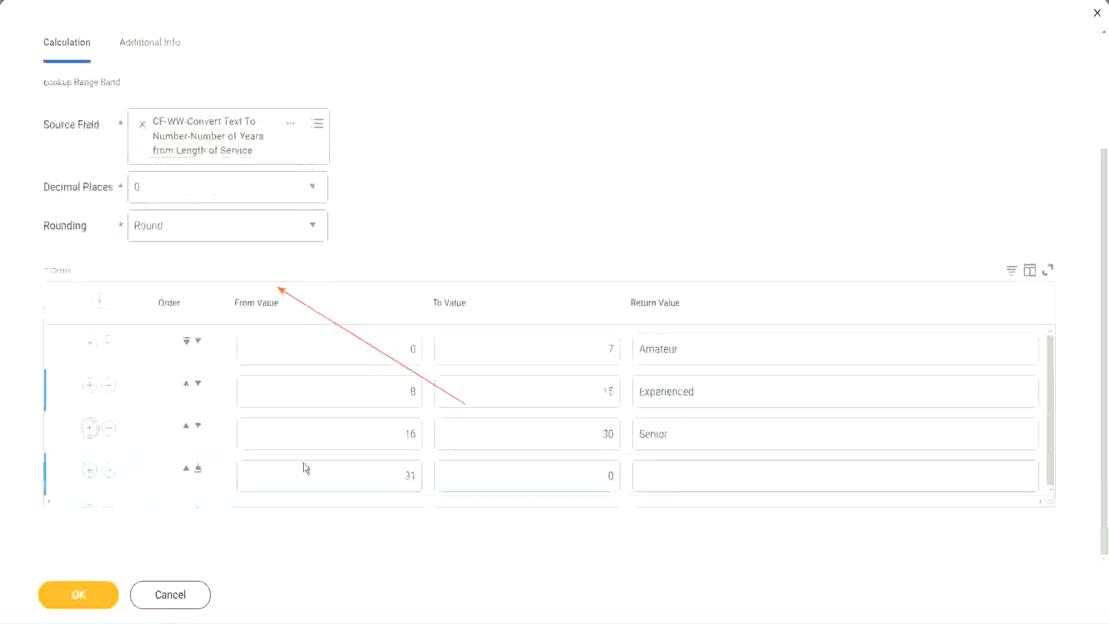
double_click(410, 475)
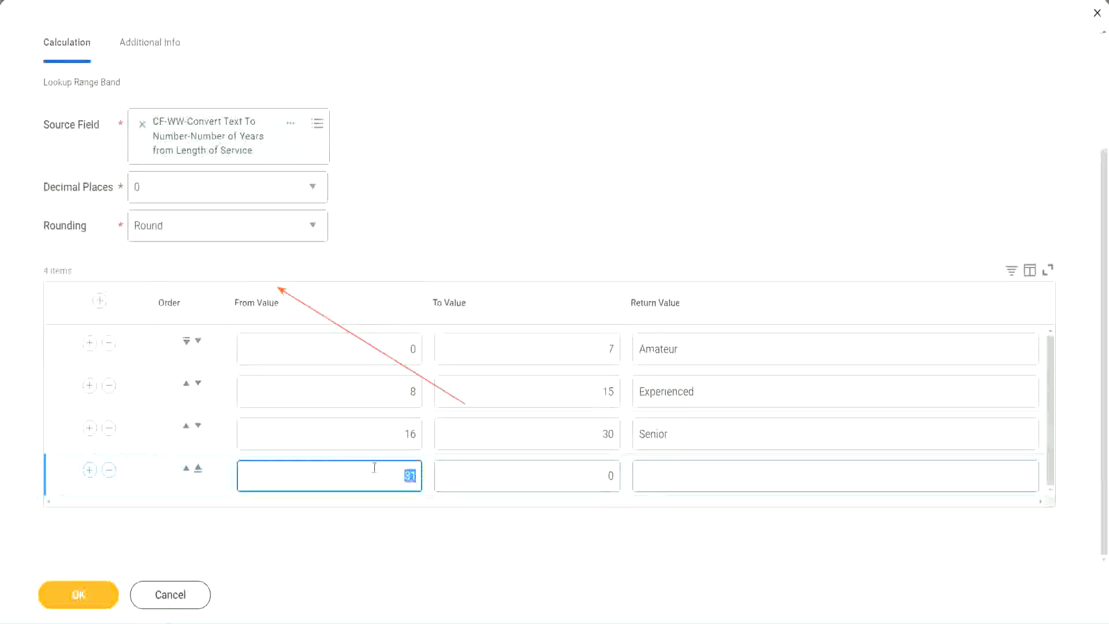
click(597, 476)
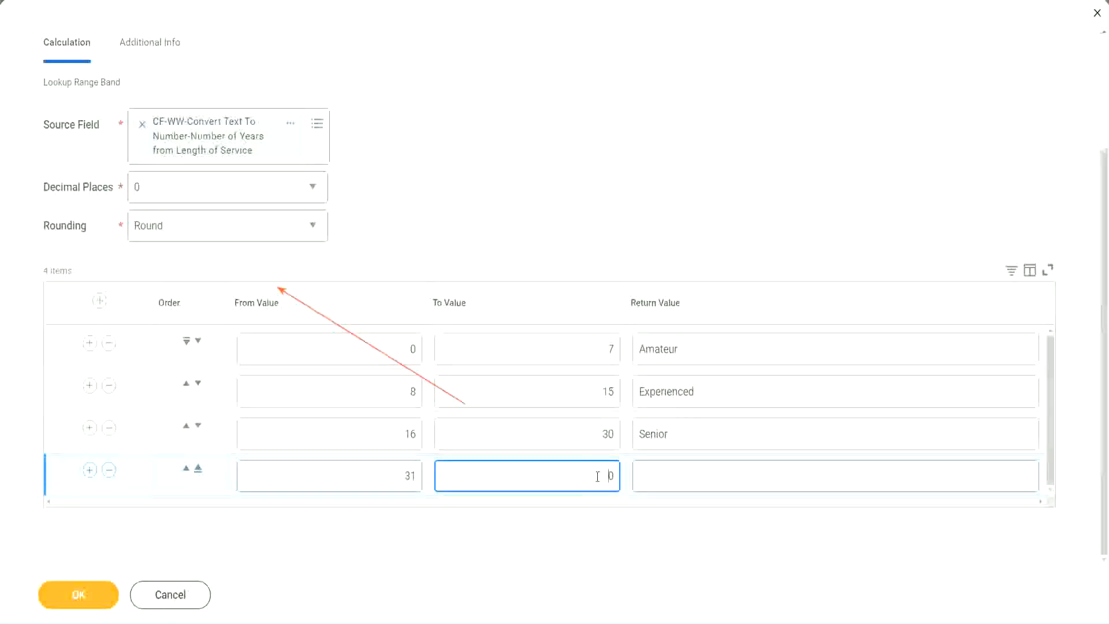
text(1000)
drag(576, 473, 643, 473)
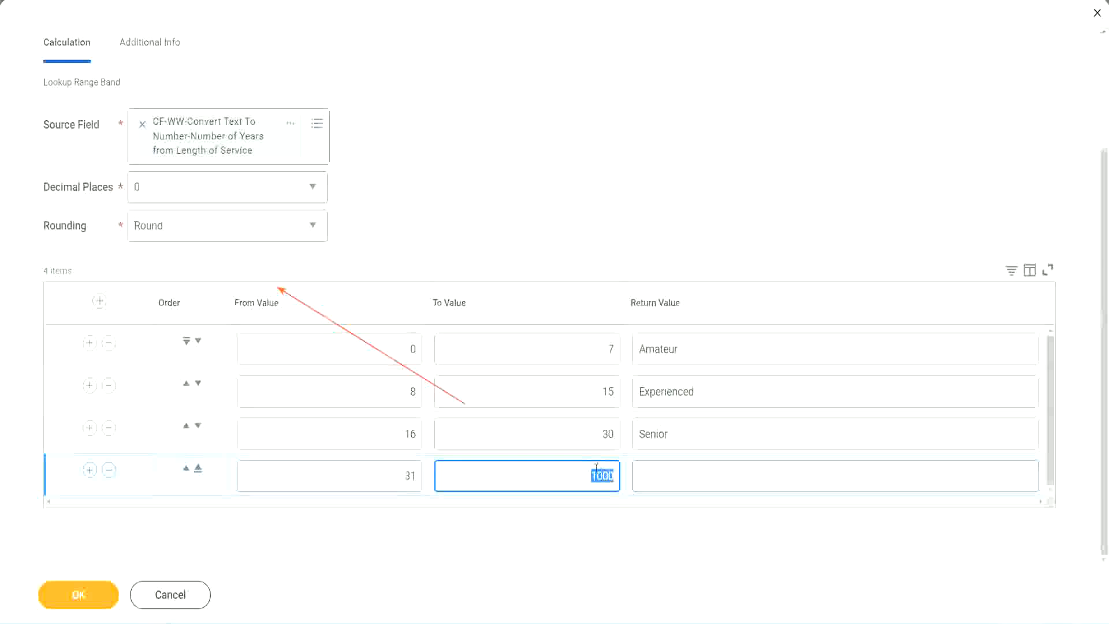
drag(582, 473, 621, 473)
click(692, 476)
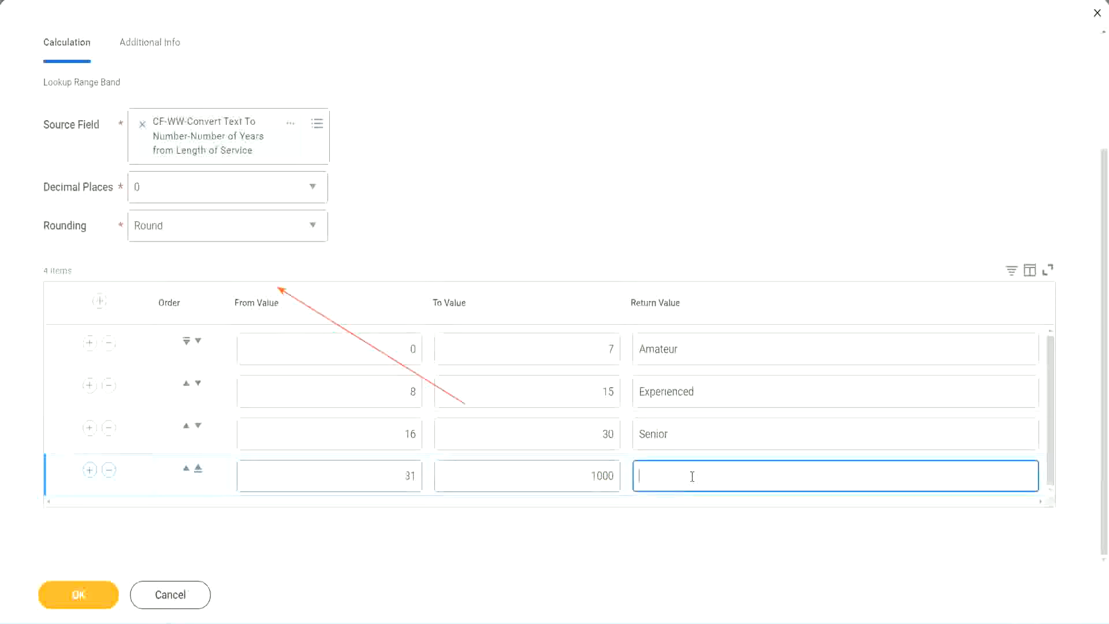
text(Legend)
click(517, 192)
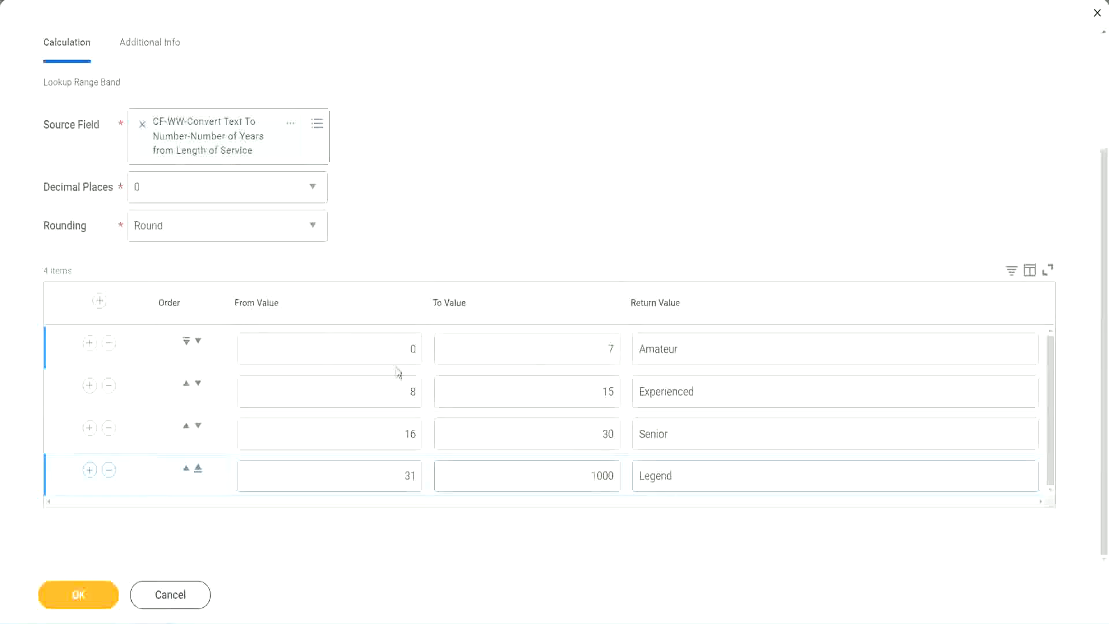
Review the from, to and return values of the range band rows
double_click(721, 341)
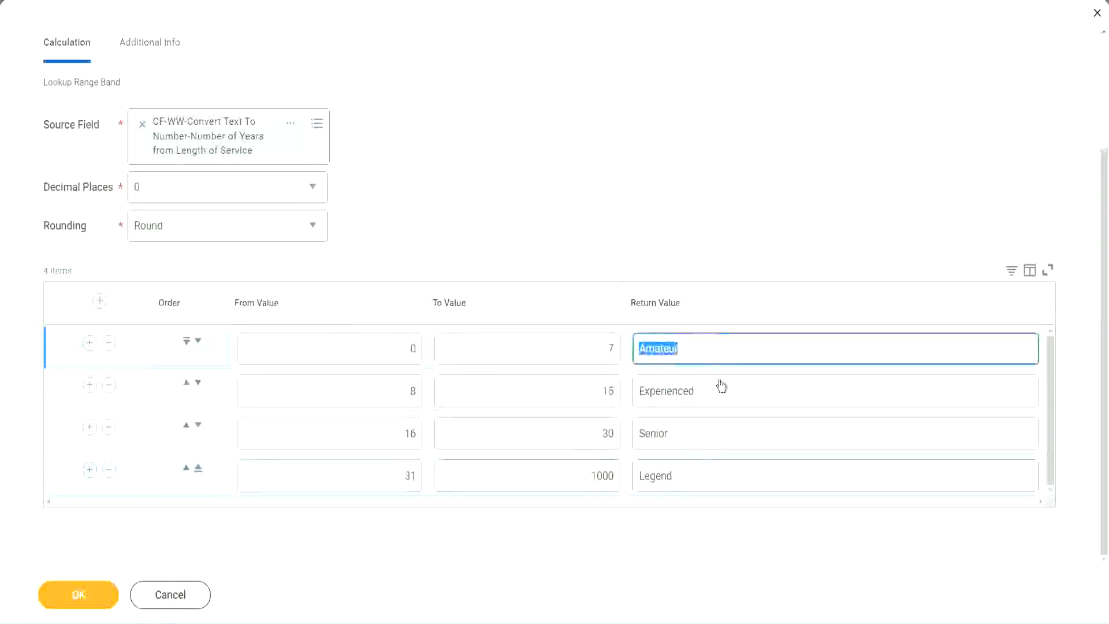
double_click(713, 398)
double_click(702, 439)
double_click(700, 476)
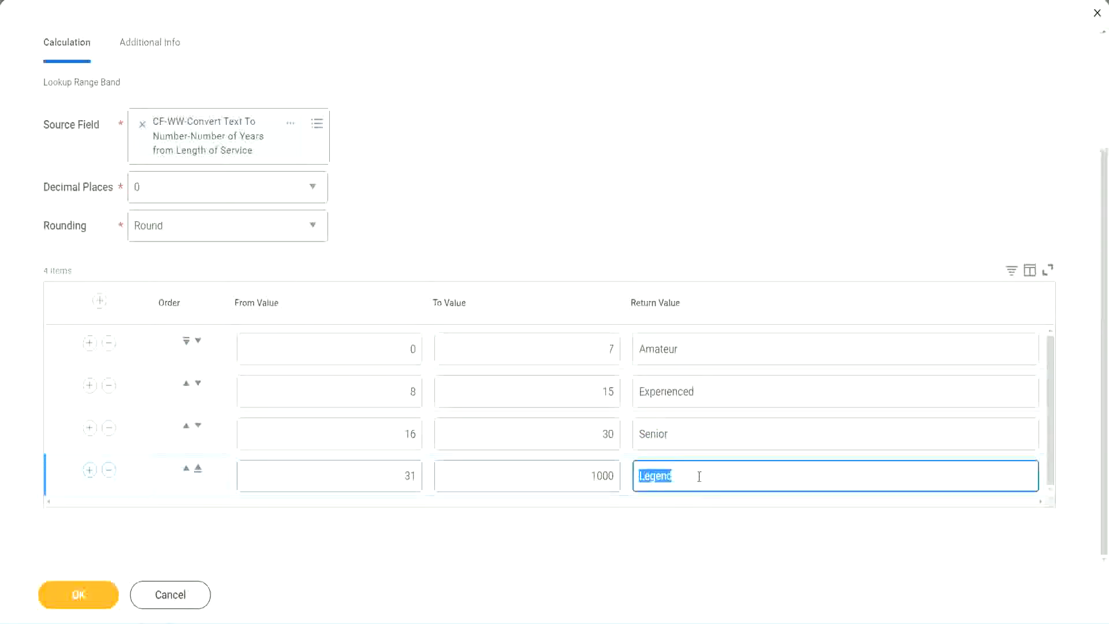
double_click(353, 354)
double_click(567, 341)
double_click(723, 349)
double_click(713, 397)
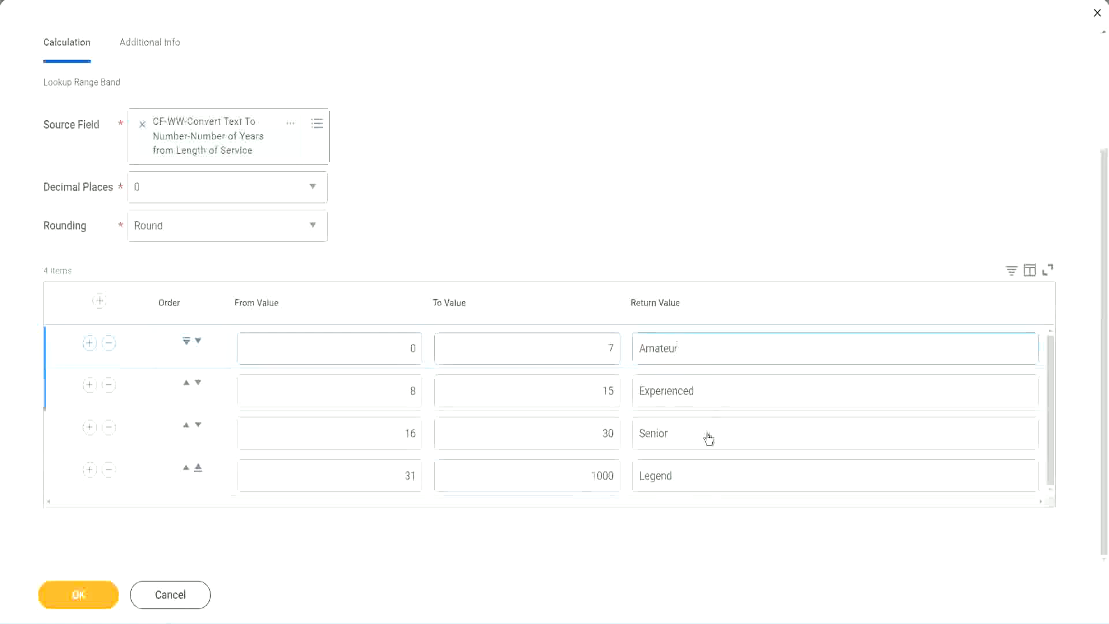
double_click(707, 439)
double_click(697, 474)
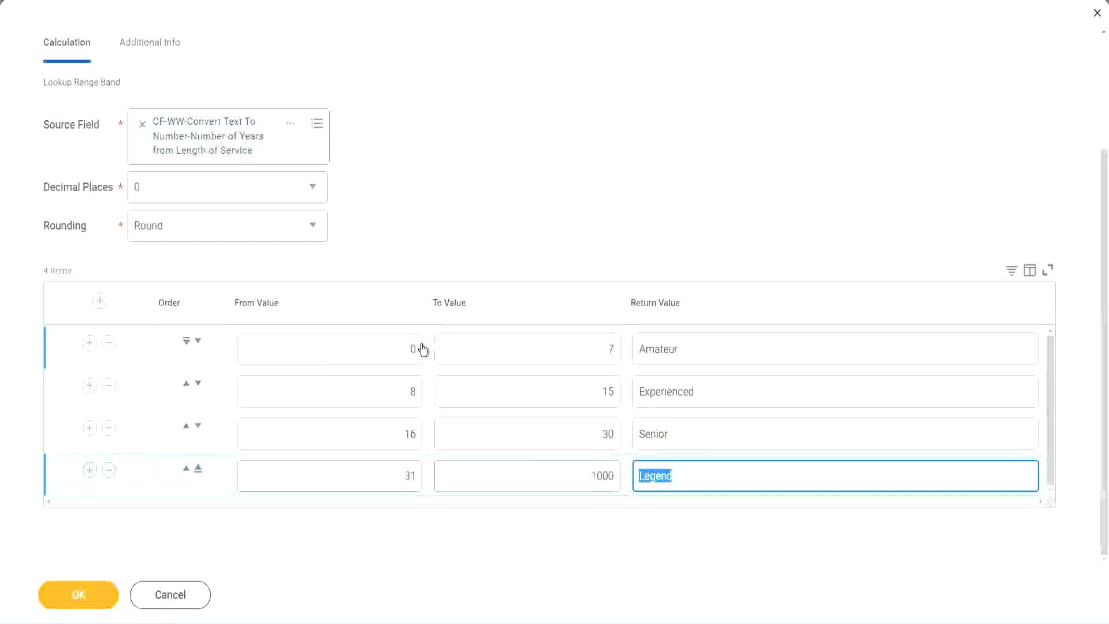
click(537, 279)
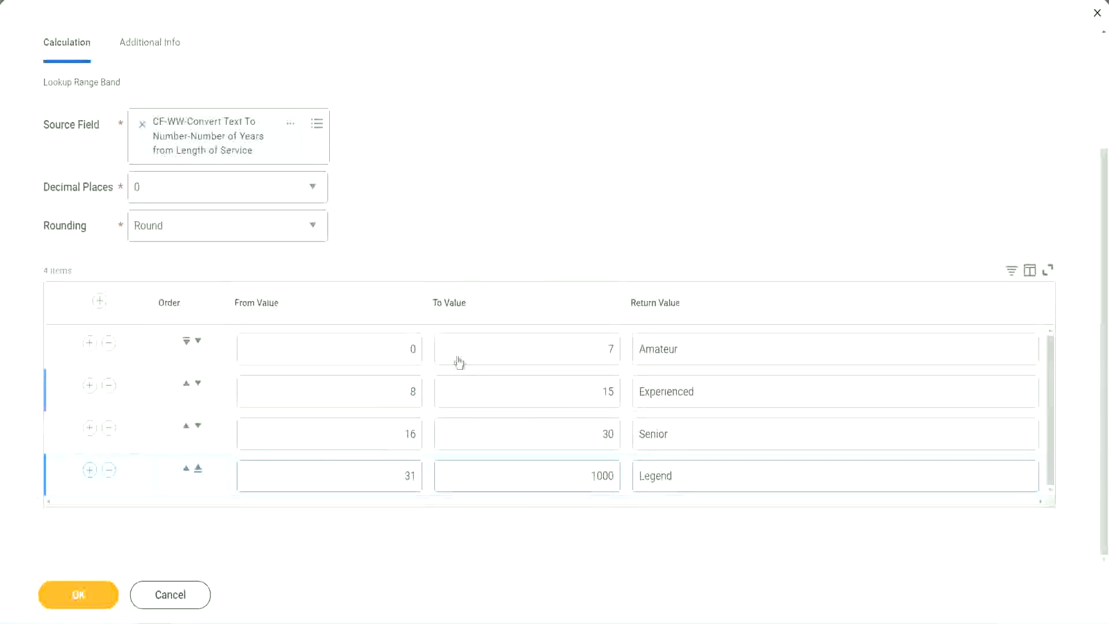
Save the Lookup Range Band calculated field and copy its name from the save confirmation
click(77, 593)
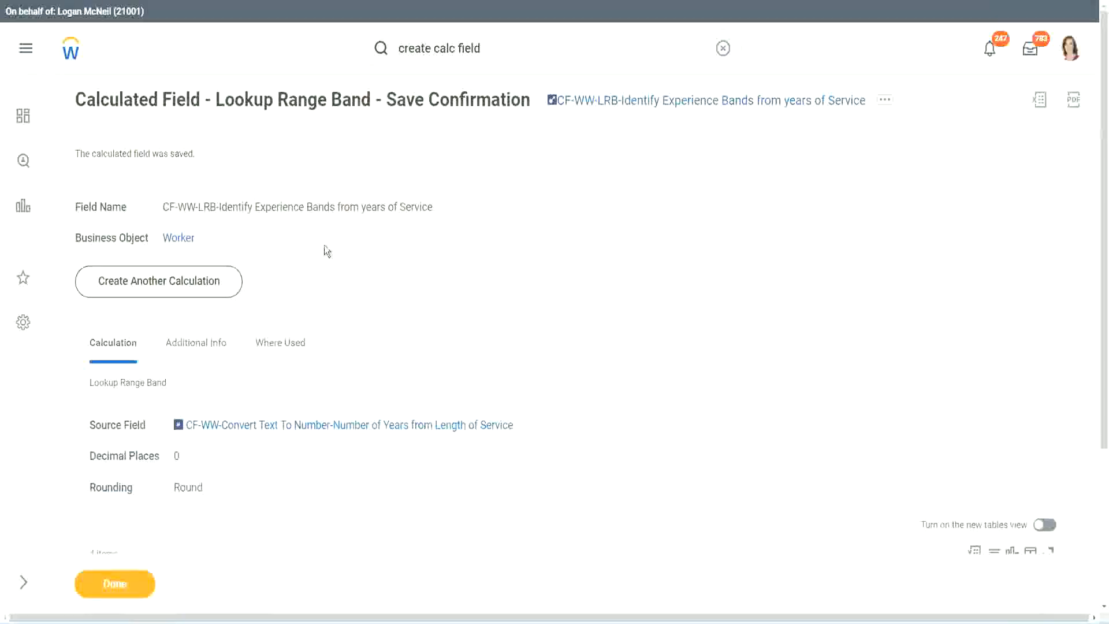
right_click(644, 104)
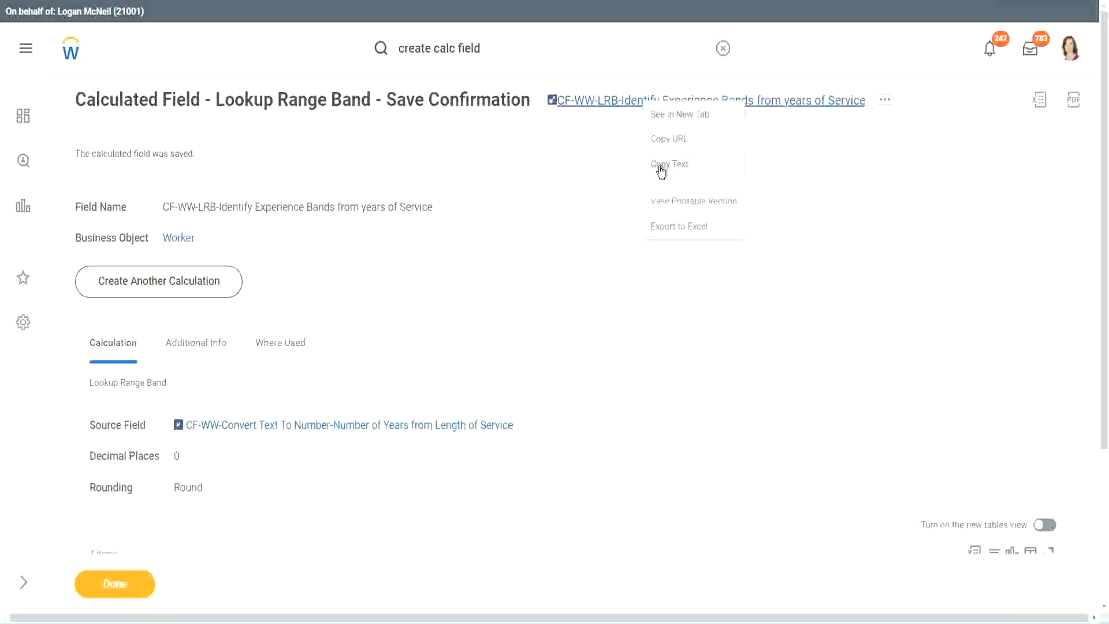
click(661, 168)
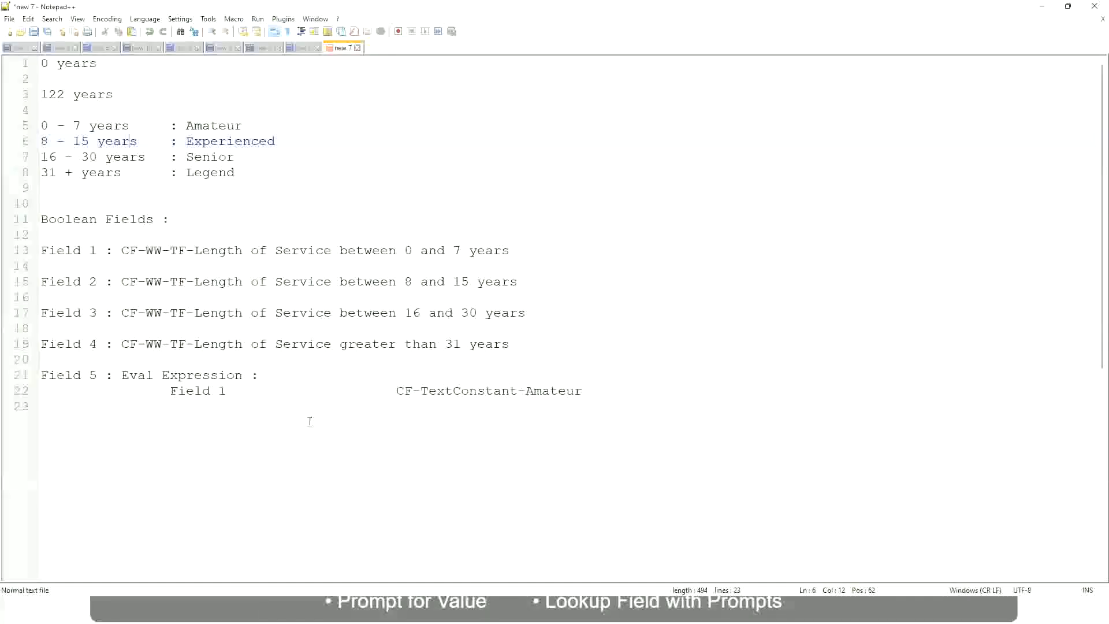
In Notepad++, add a few blank lines below the Eval Expression notes and write "10,000 USD"
click(158, 460)
key(Return)
key(Return)
key(Return)
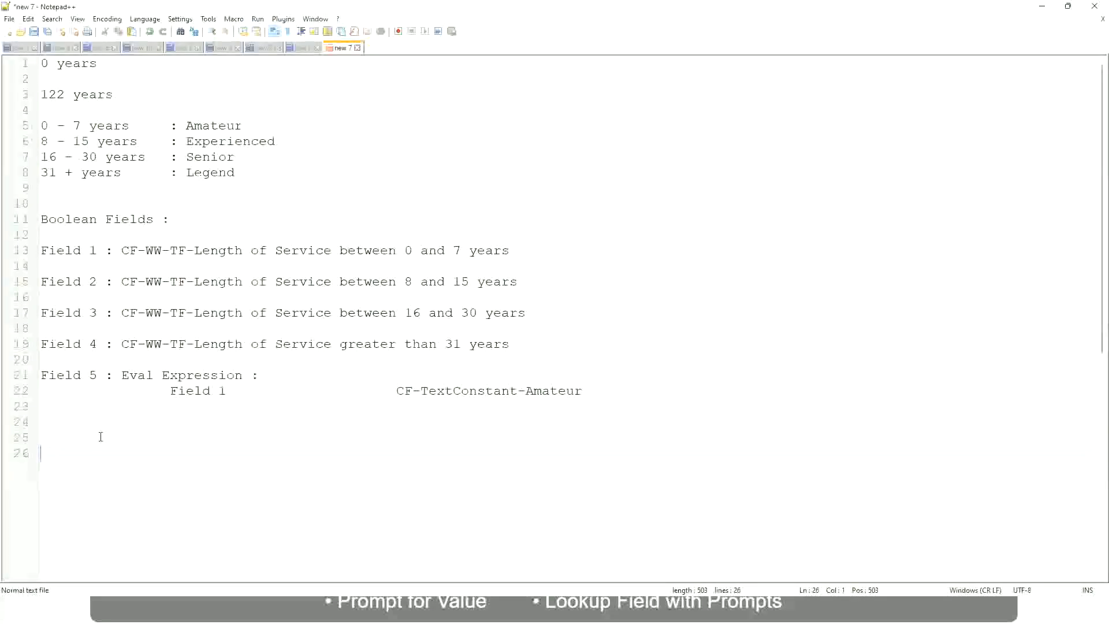
text(10,000 USD)
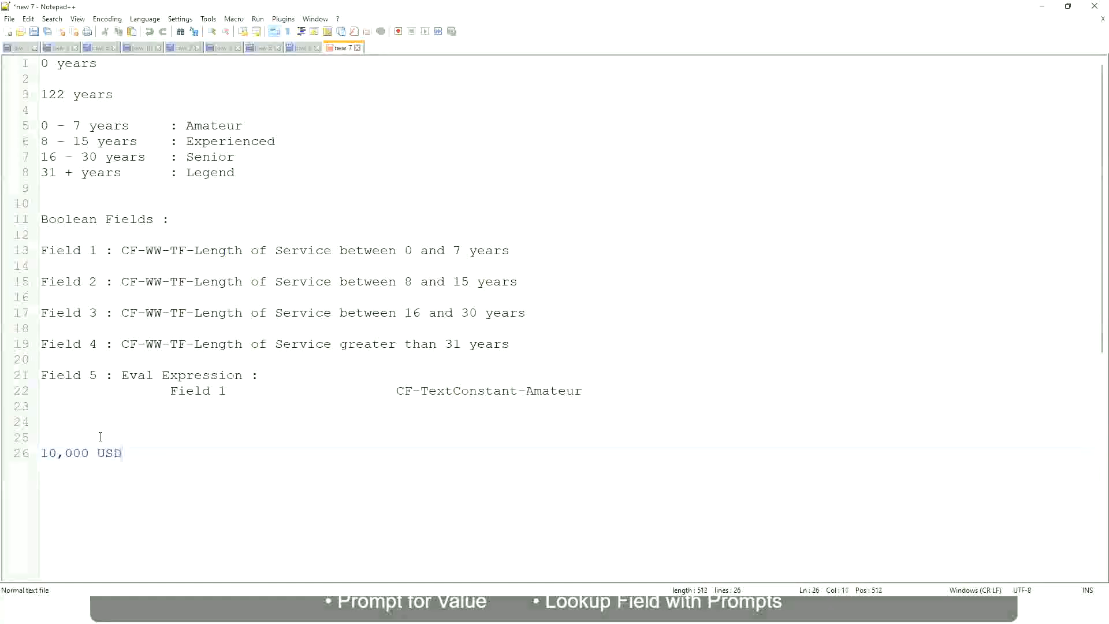
Write "1,000,000 USD" further along the "10,000 USD" line and leave a blank line below it
key(Tab)
text(1,000,000)
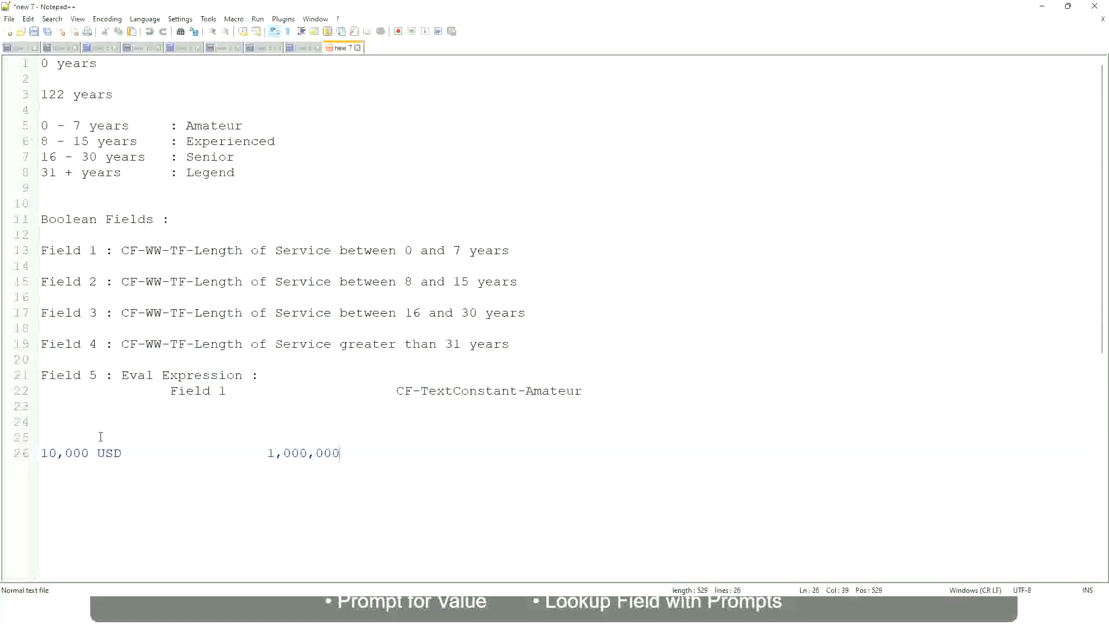
key(Right)
key(Right)
key(Right)
key(Right)
key(Right)
key(Right)
key(Right)
key(Right)
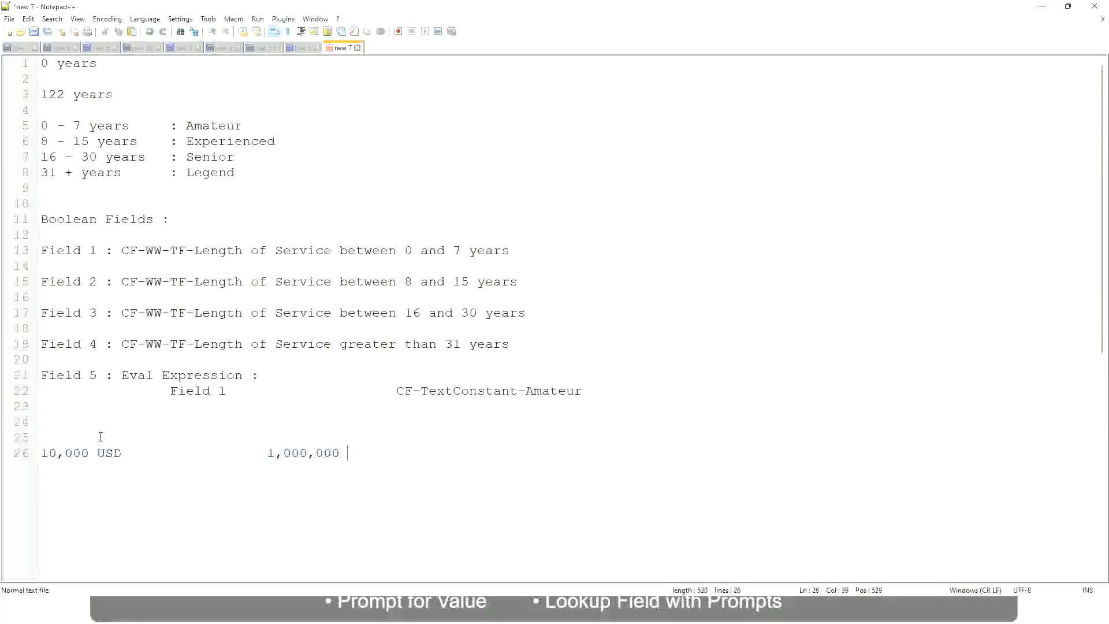
text(USD)
key(Return)
key(Return)
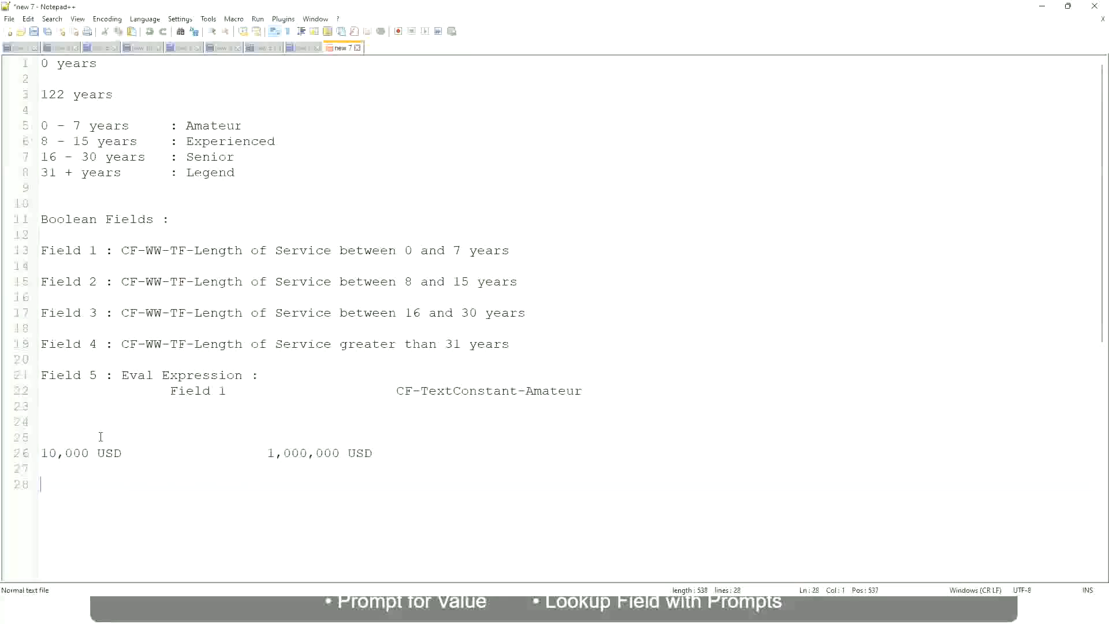
Write the first amount band "10 - 50,000" with the label ": Low" on the empty line below the USD amounts
text(10 - 50,000             : Low)
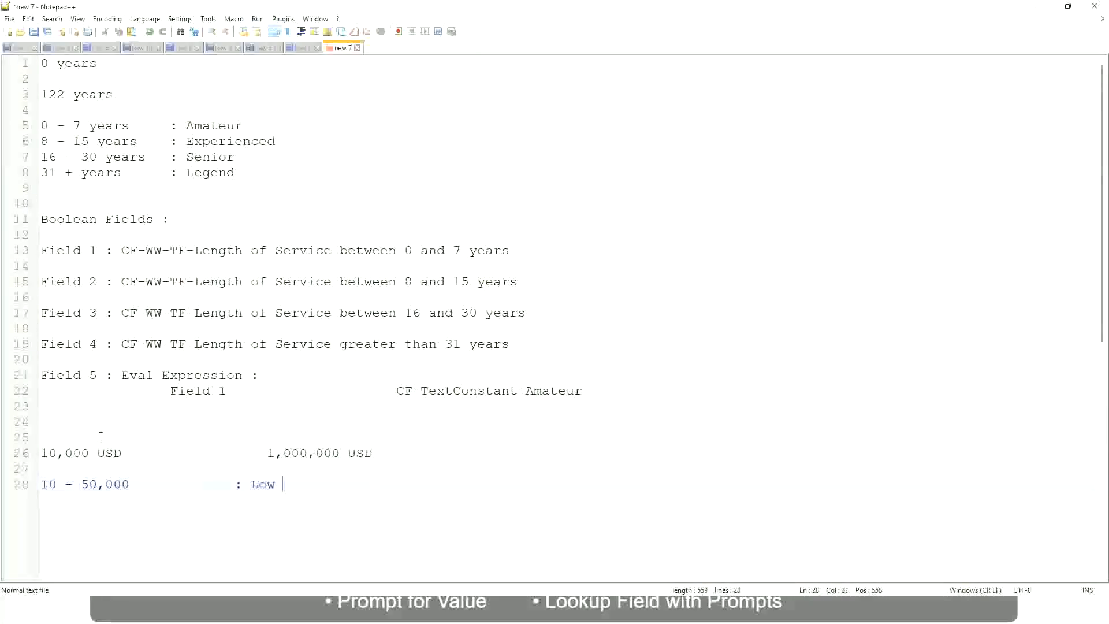
Add a line below the Low band reading "50,001 - 150,000" with the label ": Medium" aligned under ": Low"
key(Return)
key(Return)
key(Up)
text(50,001 )
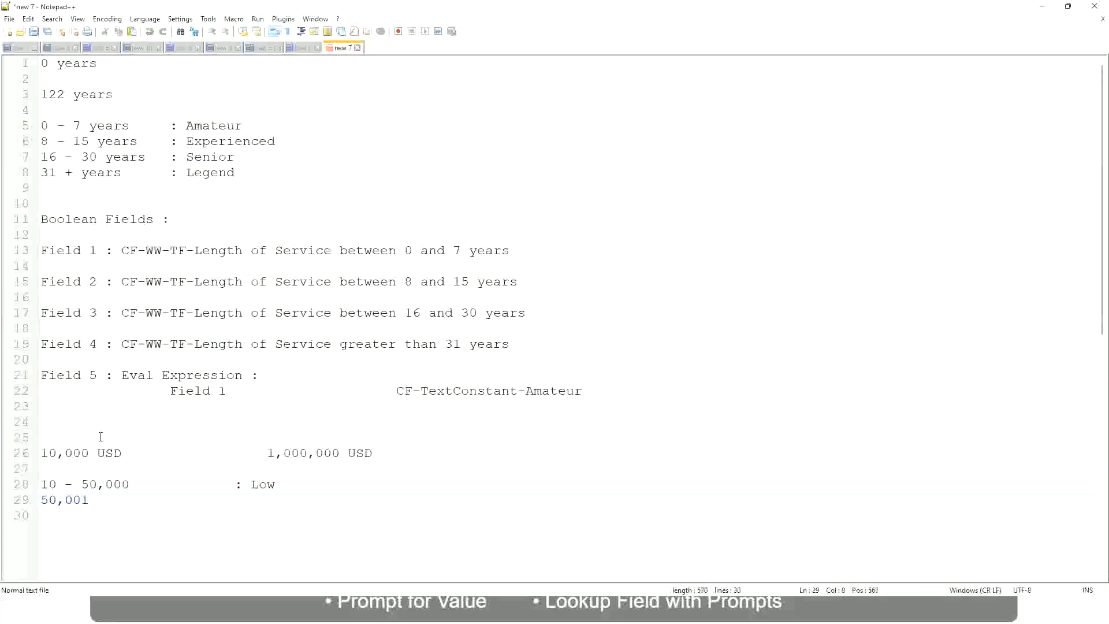
text(- 150,000)
key(Tab)
key(Tab)
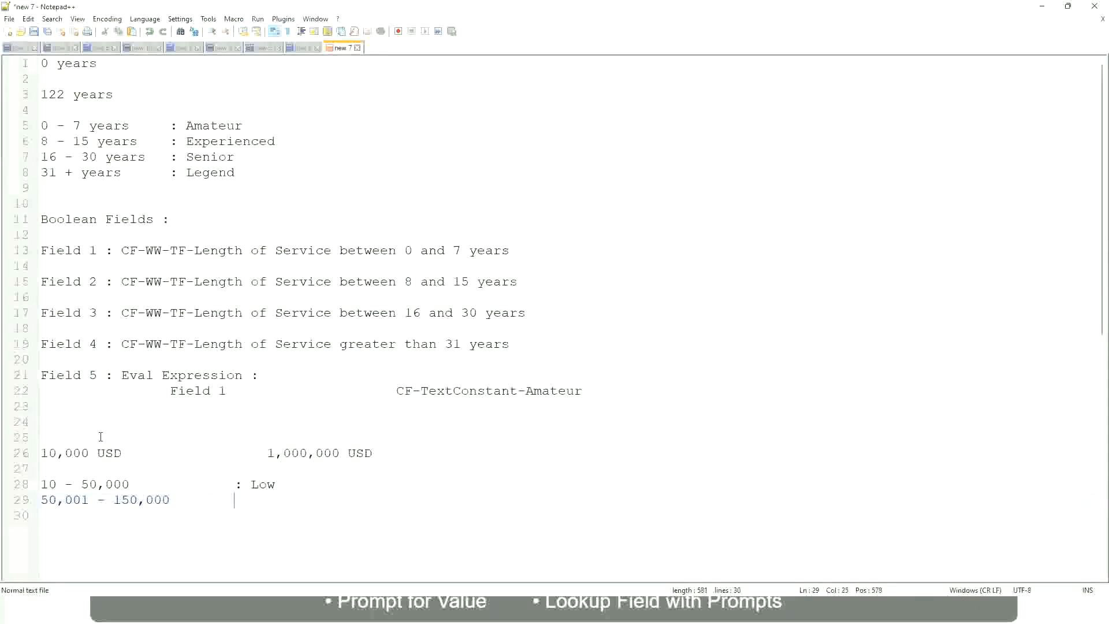
text(: Medium)
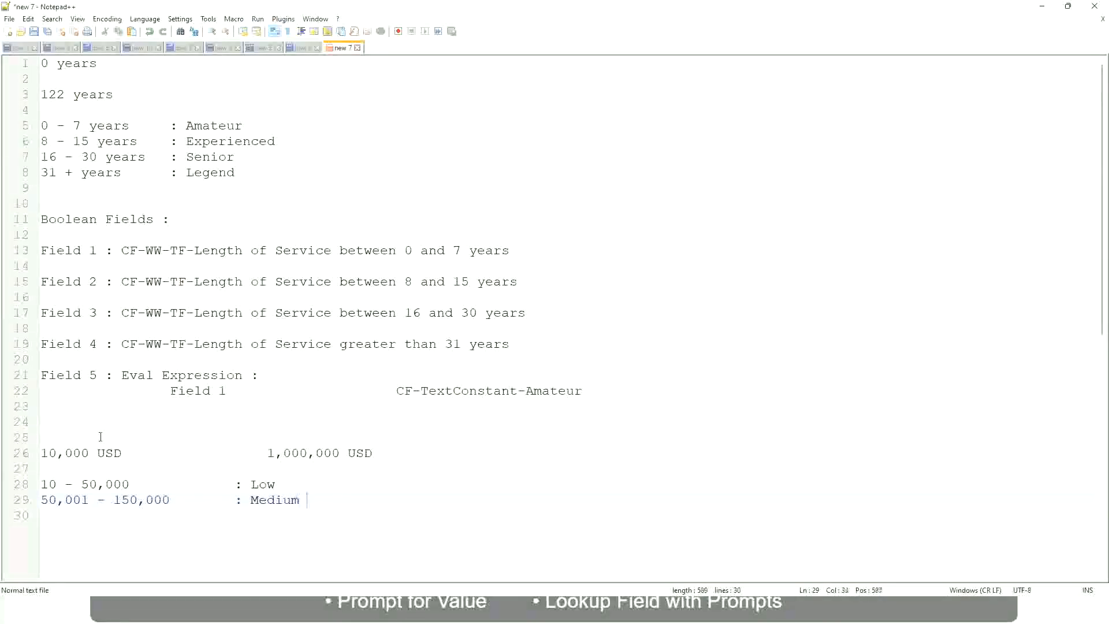
Add a line below the Medium band reading "> 150,000" with the label ": High" aligned with the other labels
key(Return)
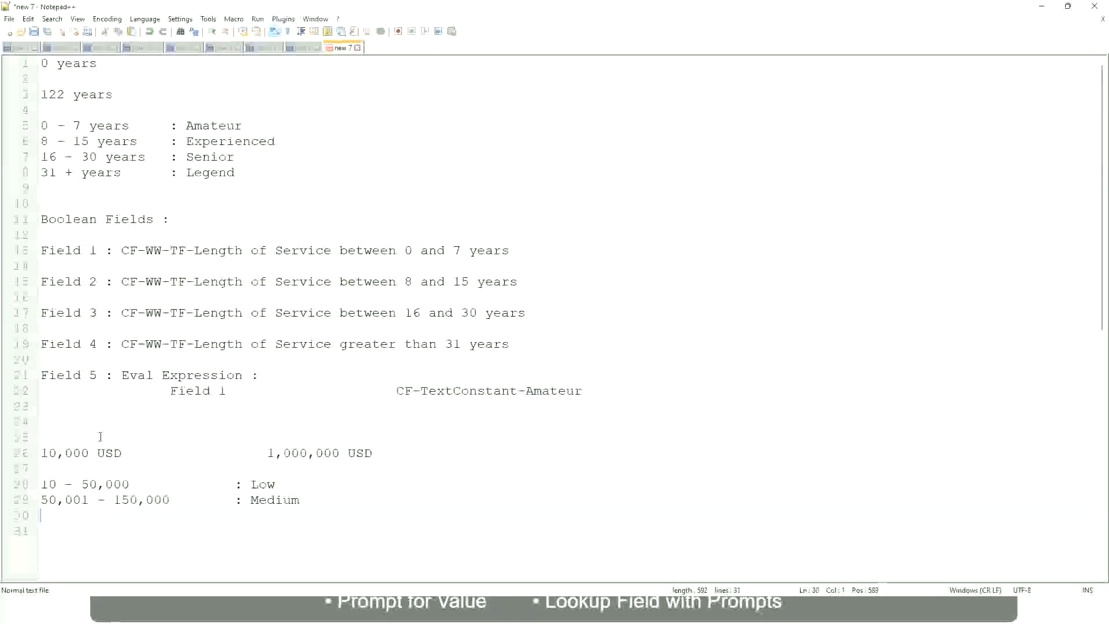
text(> 150,000)
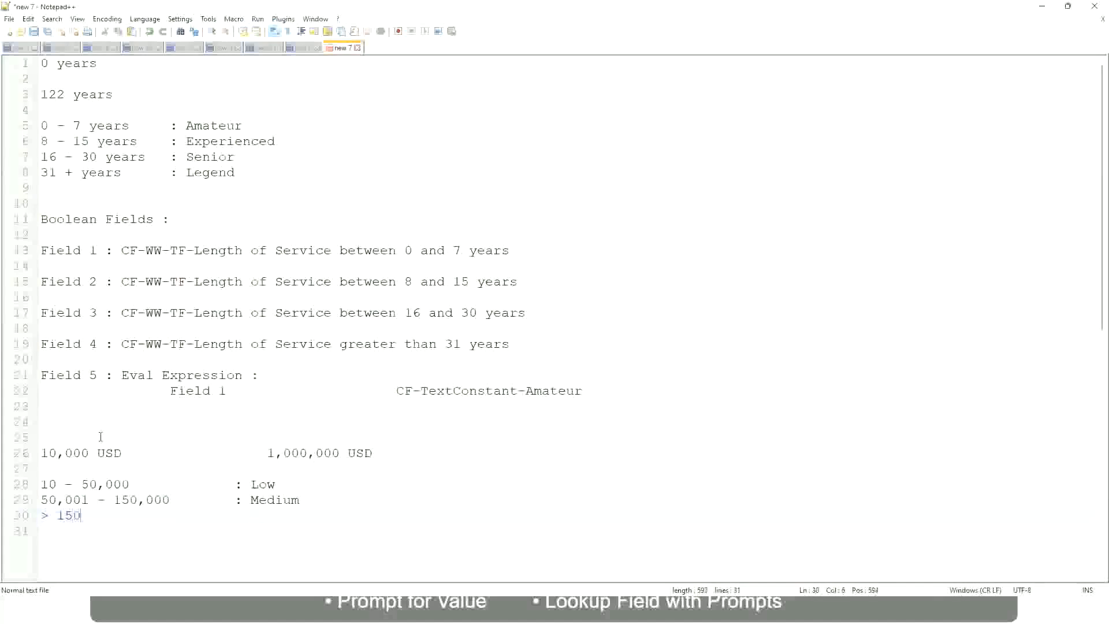
key(Tab)
key(Tab)
key(Tab)
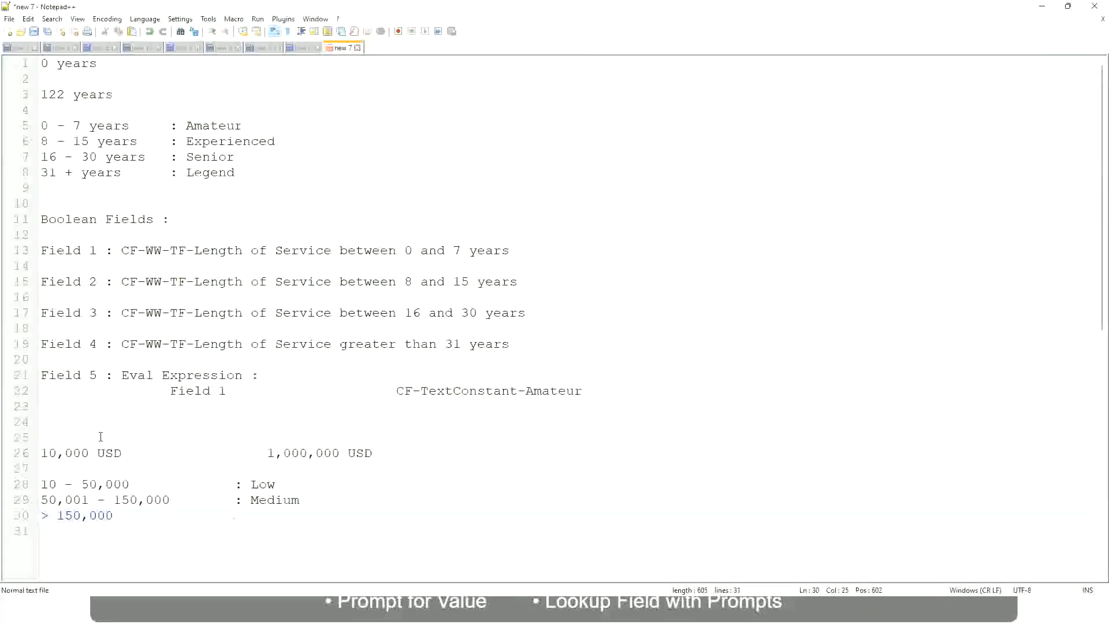
text(: High)
Review the 10,000 USD and 1,000,000 USD limits against the Low, Medium and High amount bands
click(47, 453)
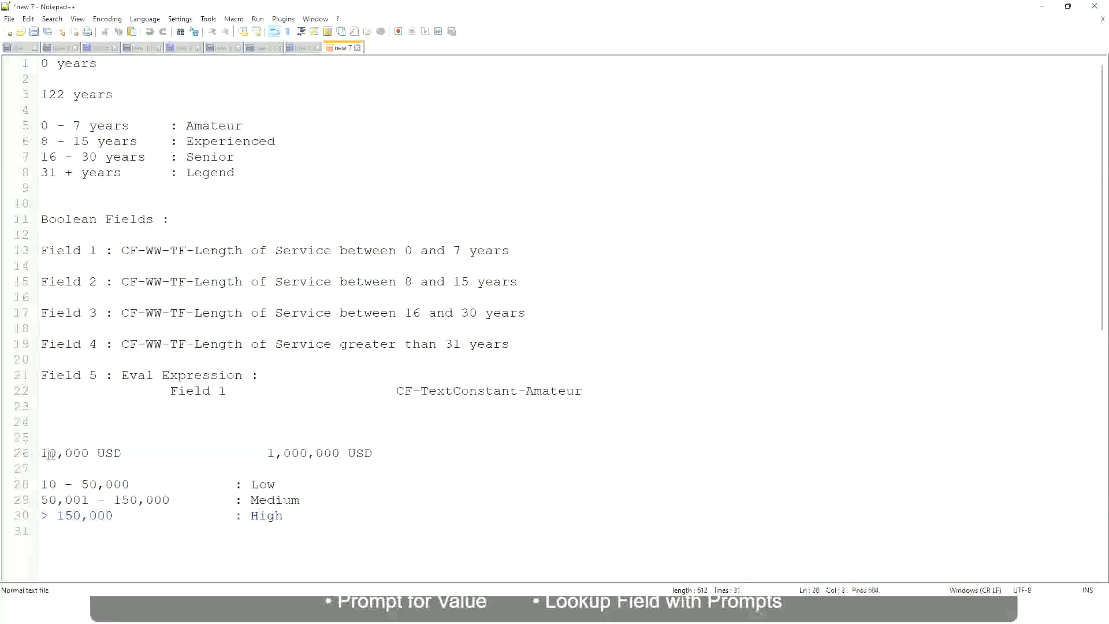
double_click(330, 453)
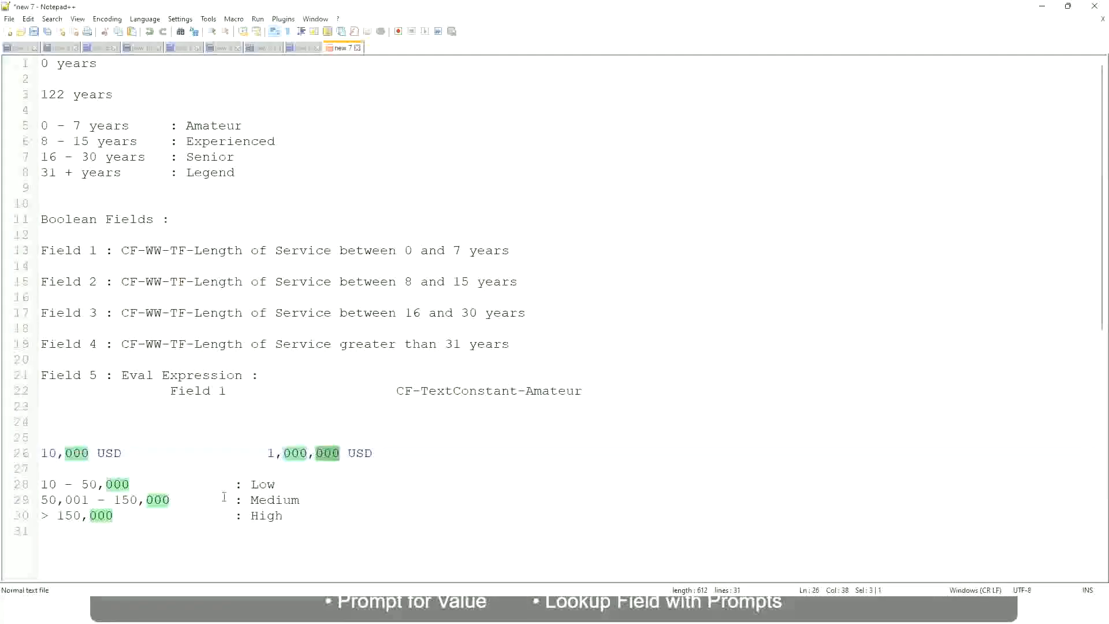
click(234, 500)
click(36, 453)
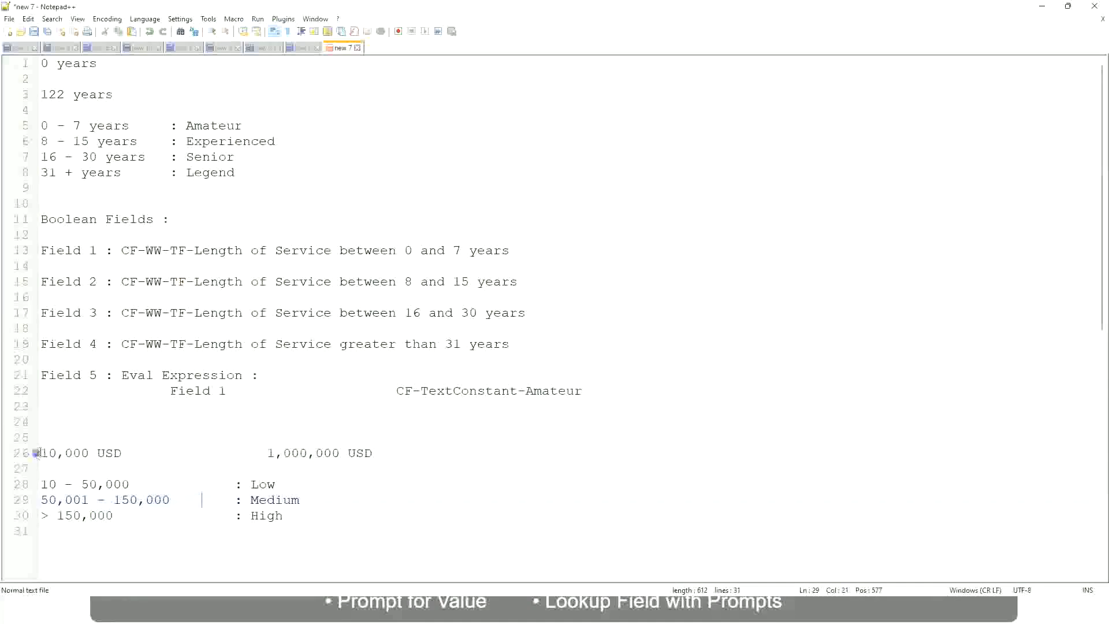
click(341, 455)
click(267, 484)
click(267, 518)
click(140, 471)
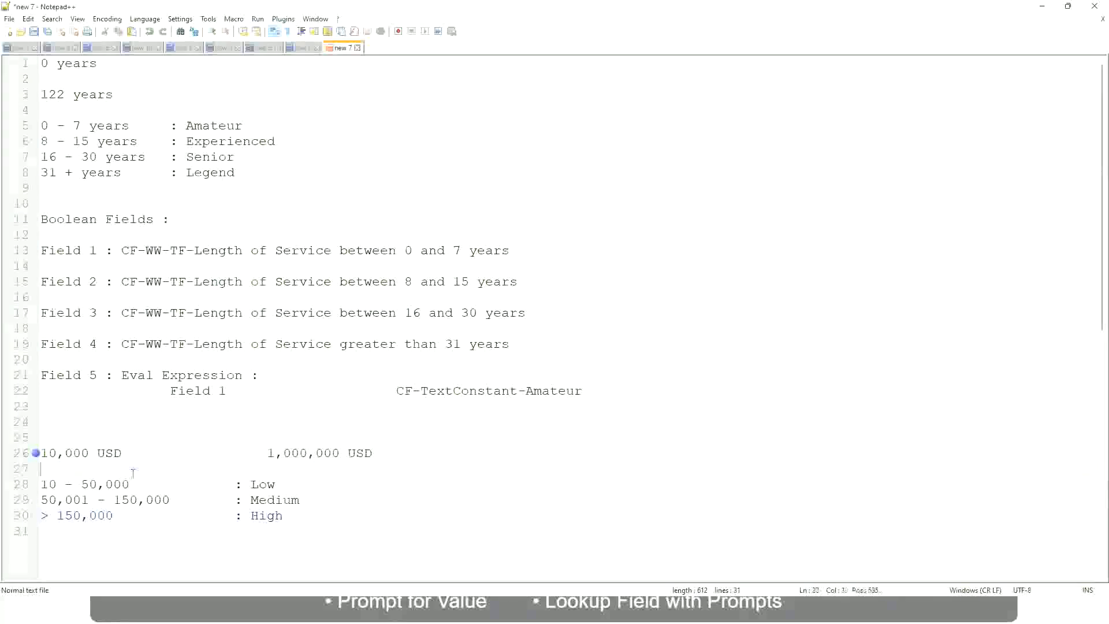
click(284, 509)
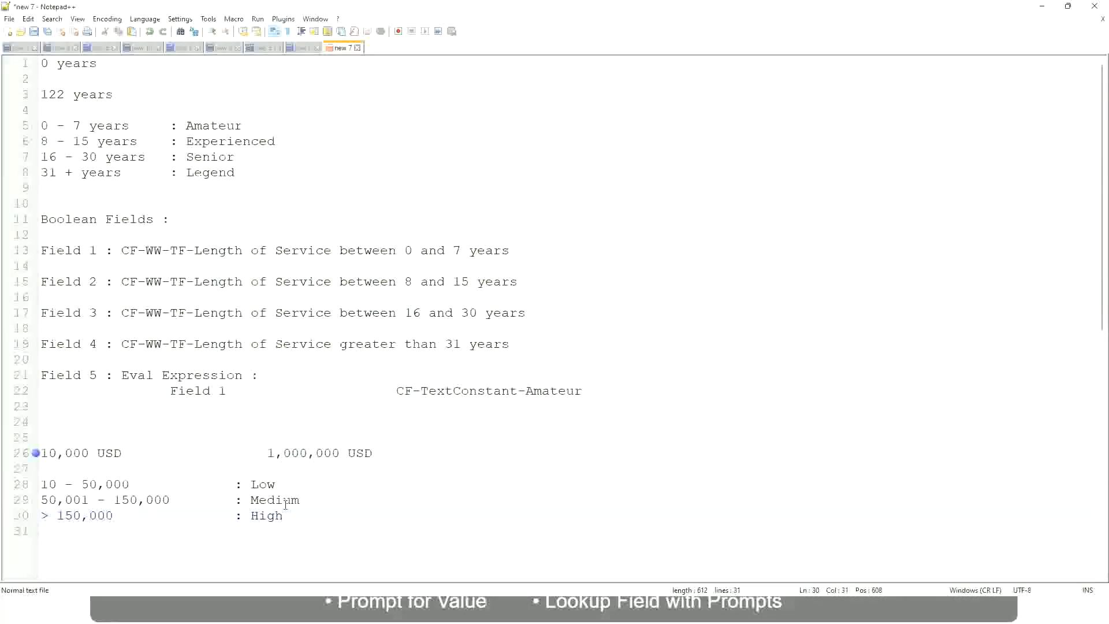